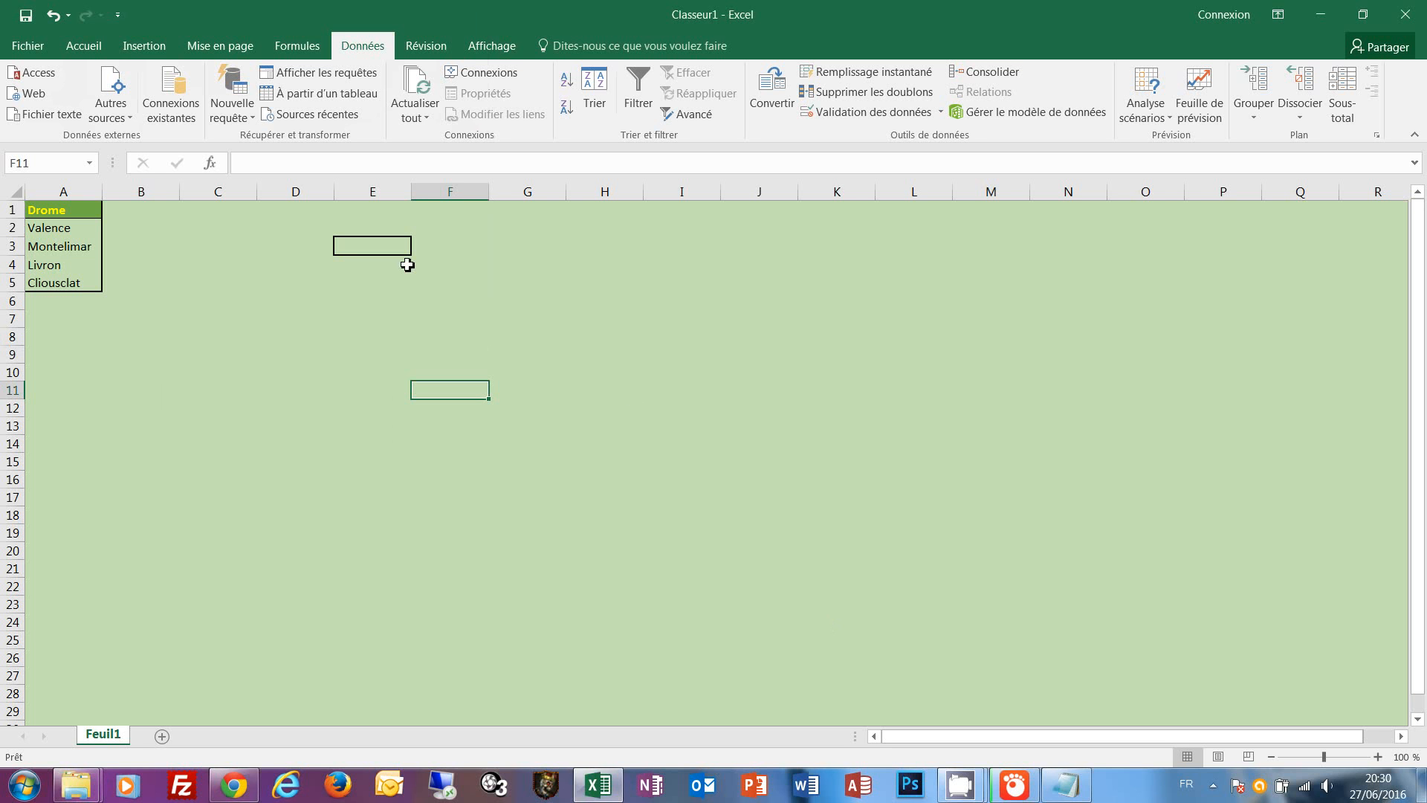
Check the name assigned to the town range A2:A5 under the Drome header
click(362, 244)
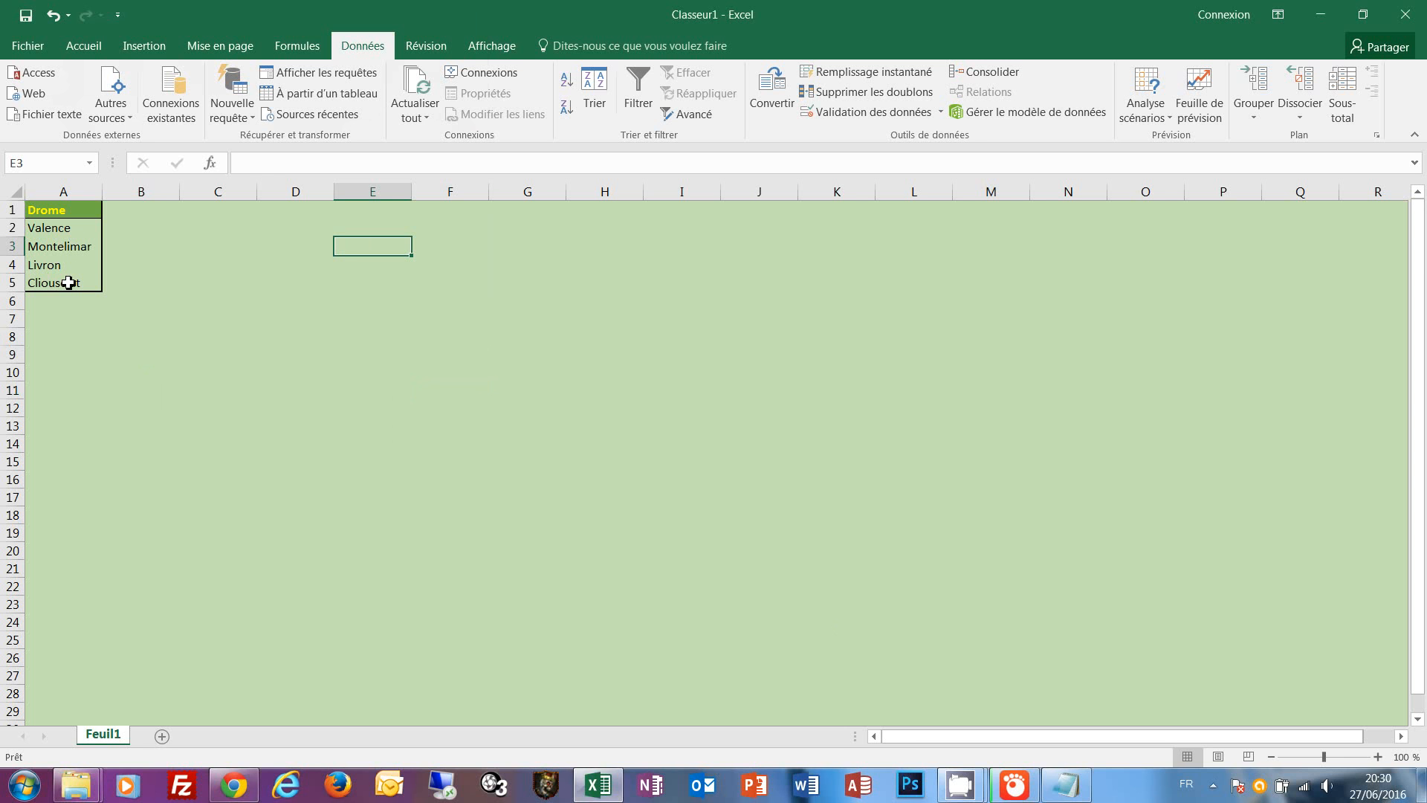
click(43, 235)
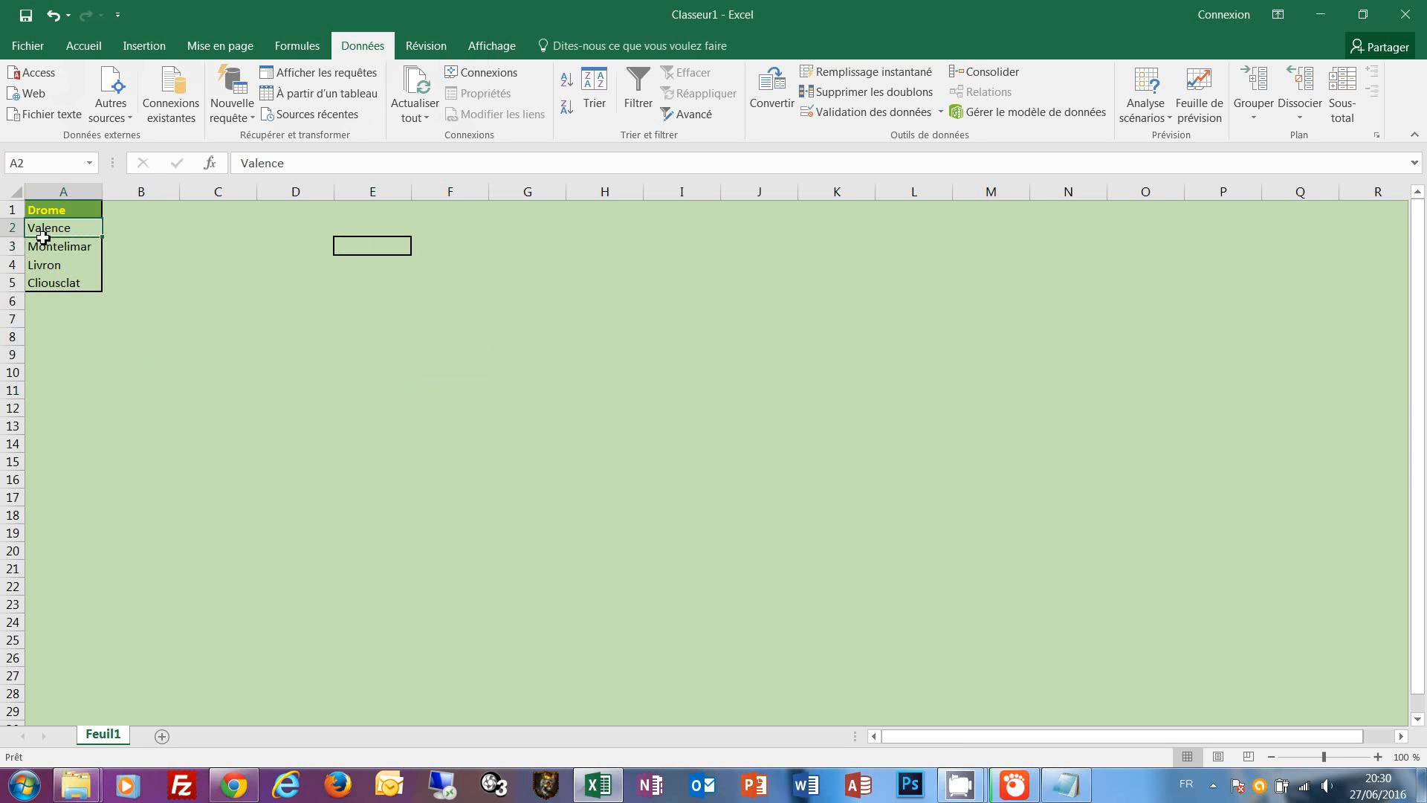
drag(43, 236, 46, 283)
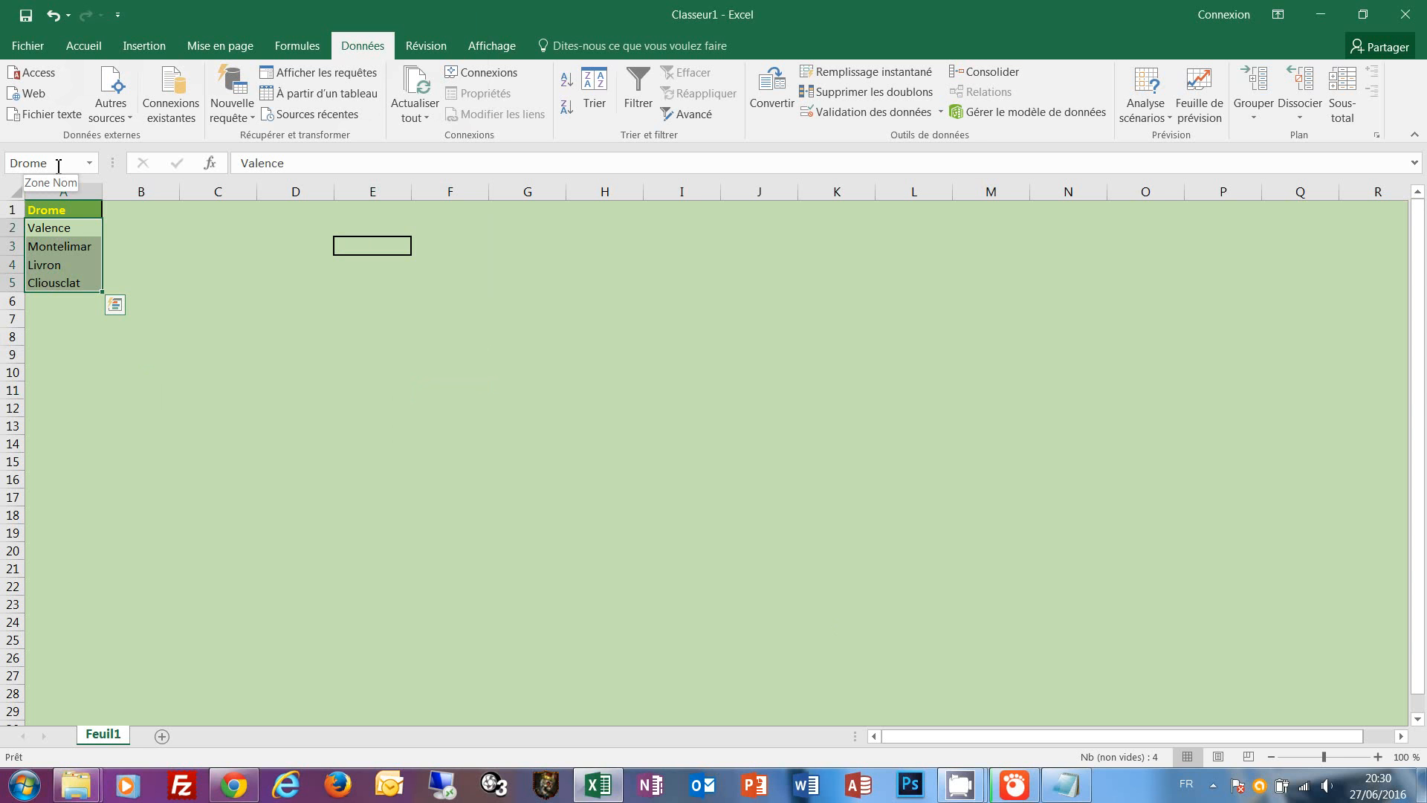
Create a drop-down list in cell E3 with the named range Drome (A2:A5) as source, and choose Montelimar from it
click(385, 244)
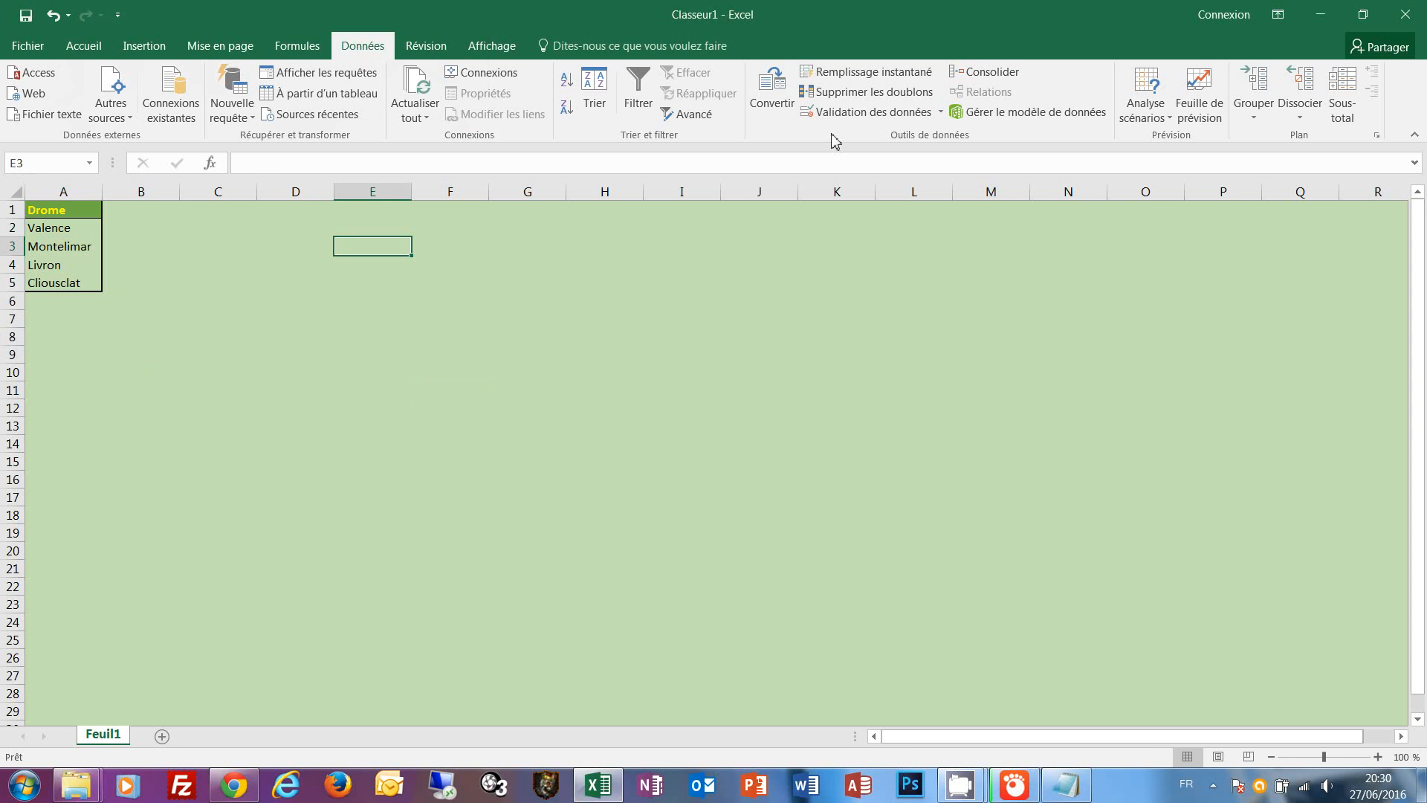
click(861, 117)
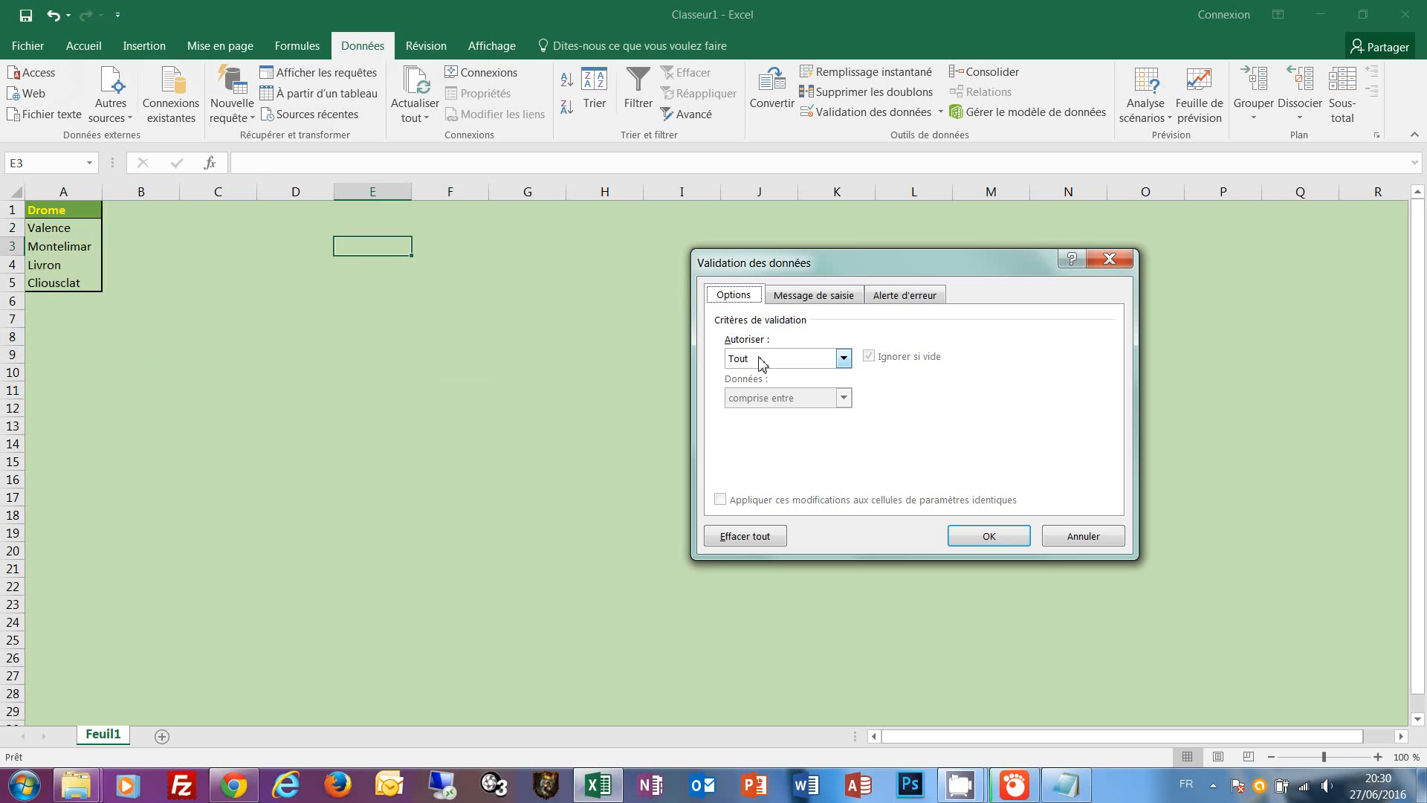
click(759, 361)
click(747, 417)
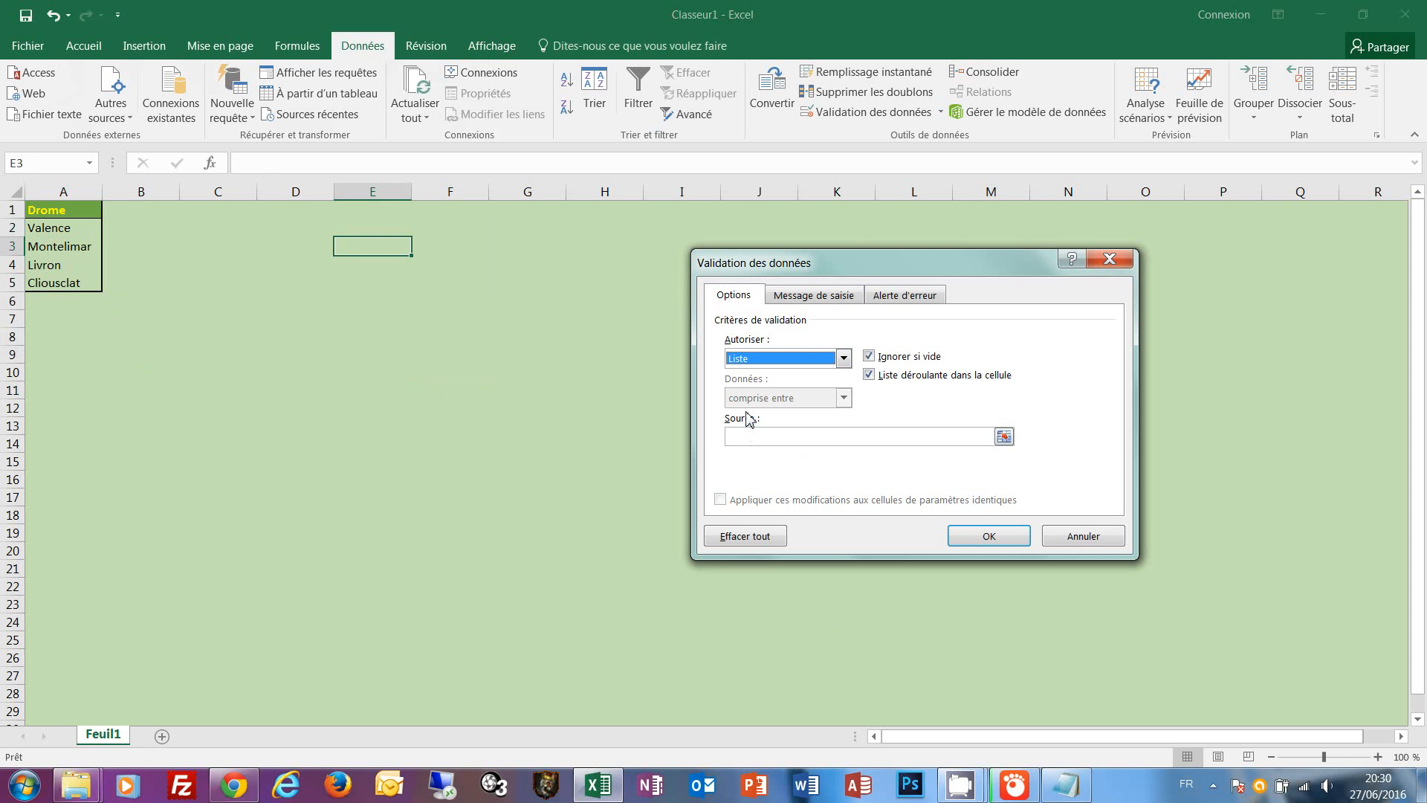
click(747, 438)
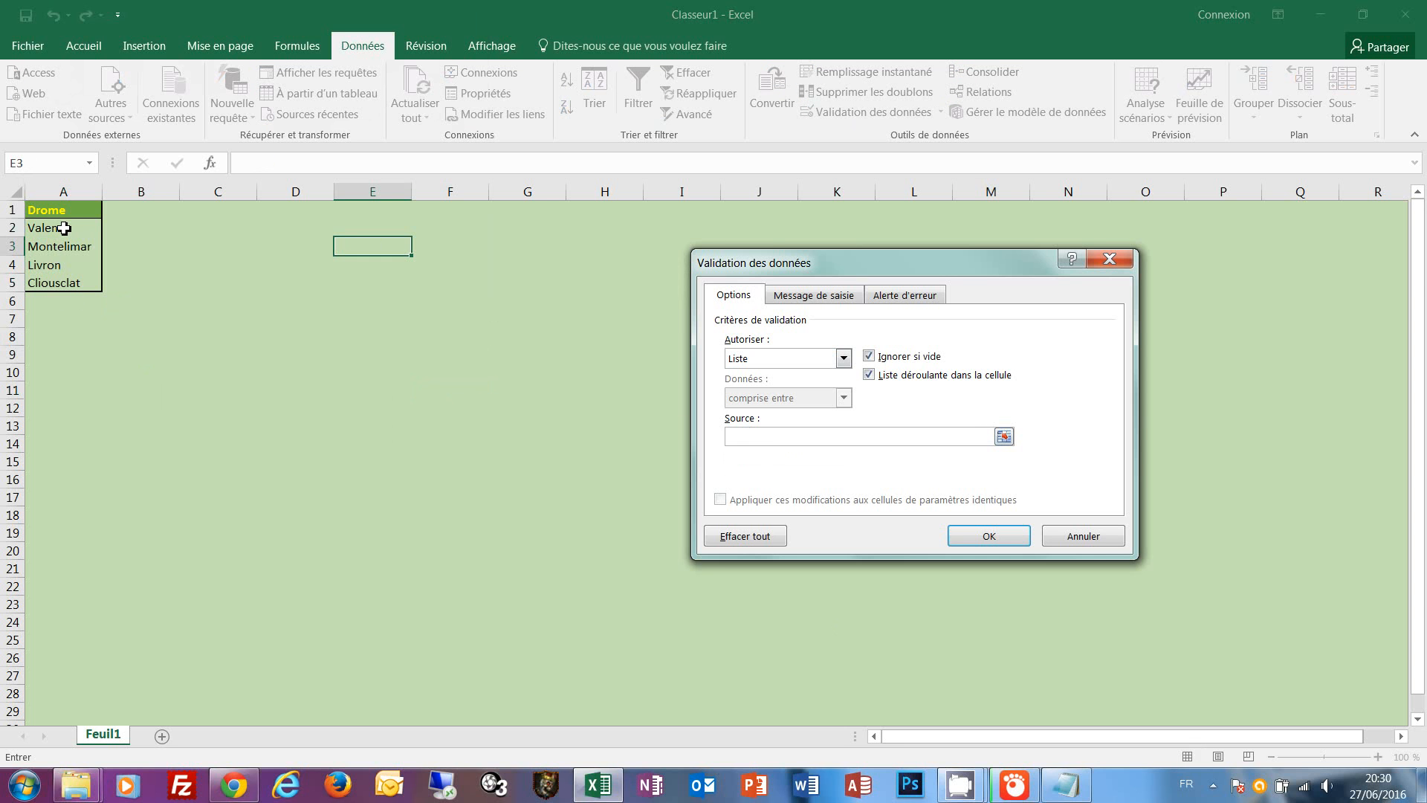
drag(64, 228, 66, 283)
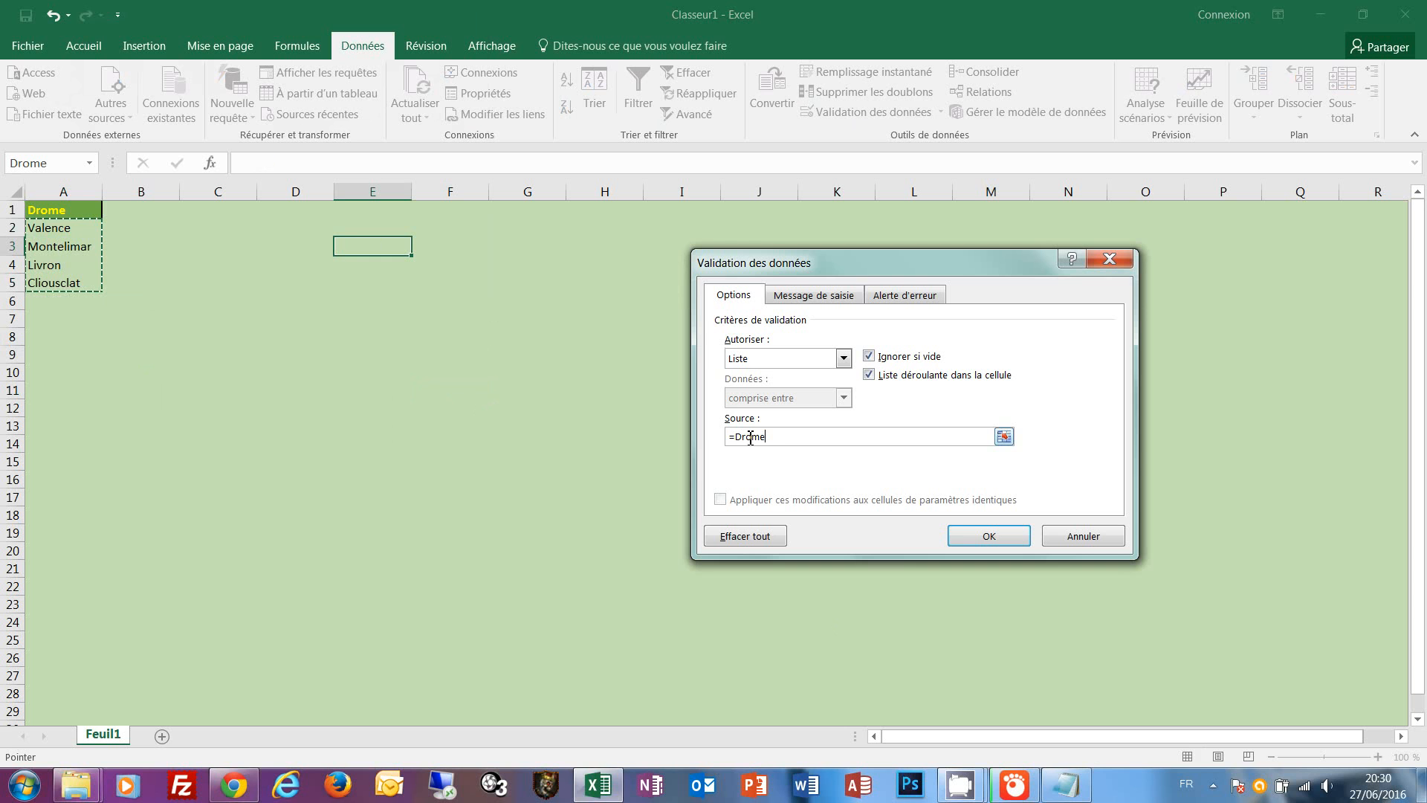
click(988, 537)
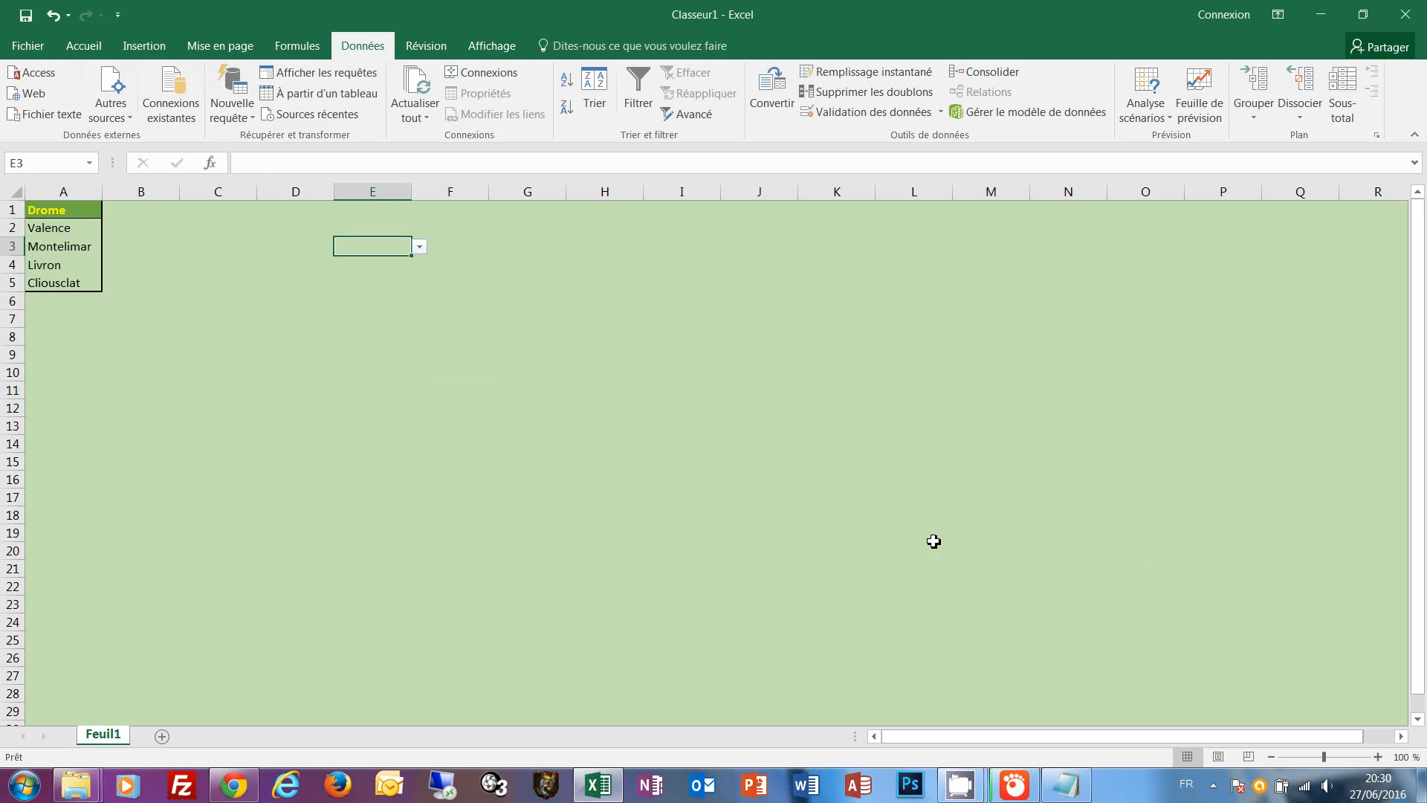
click(420, 249)
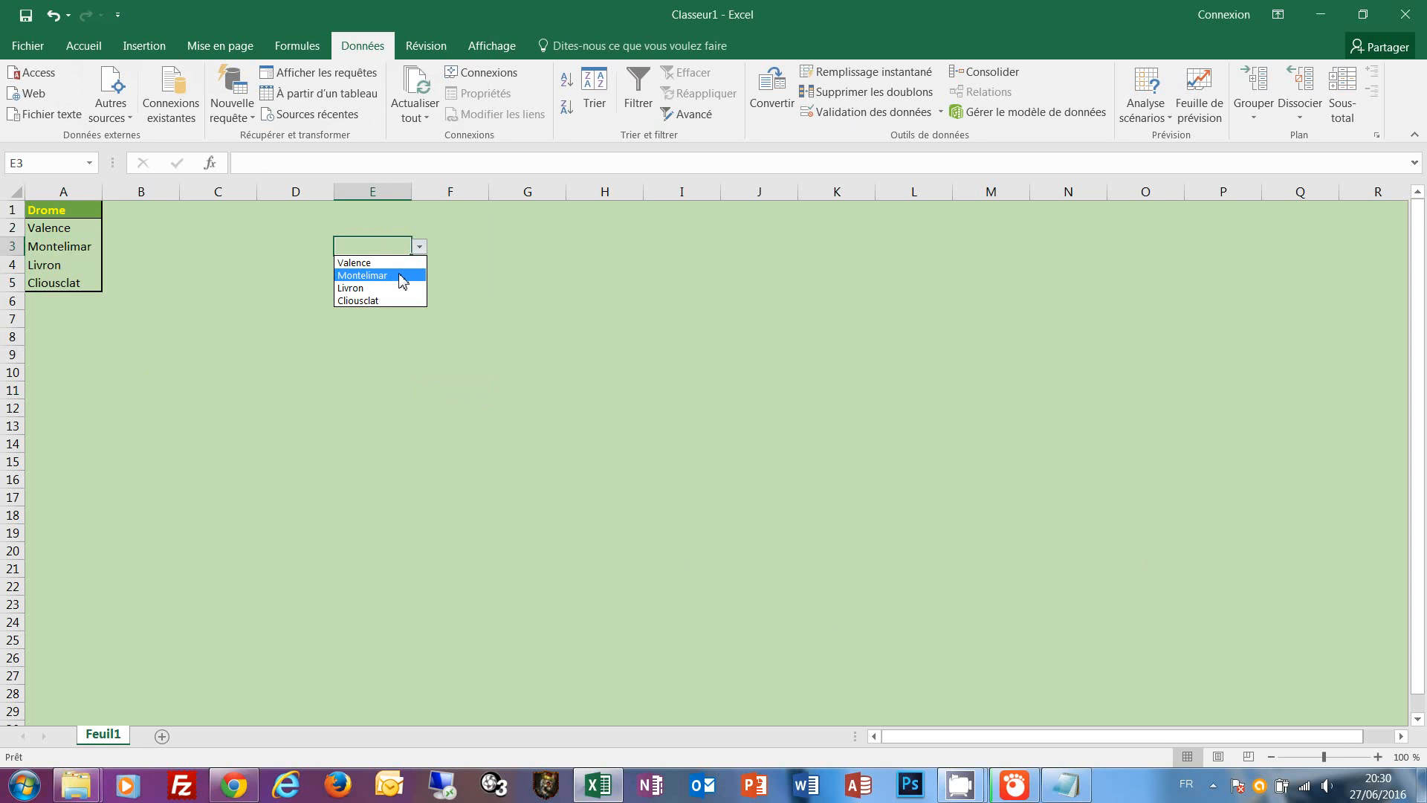
click(402, 280)
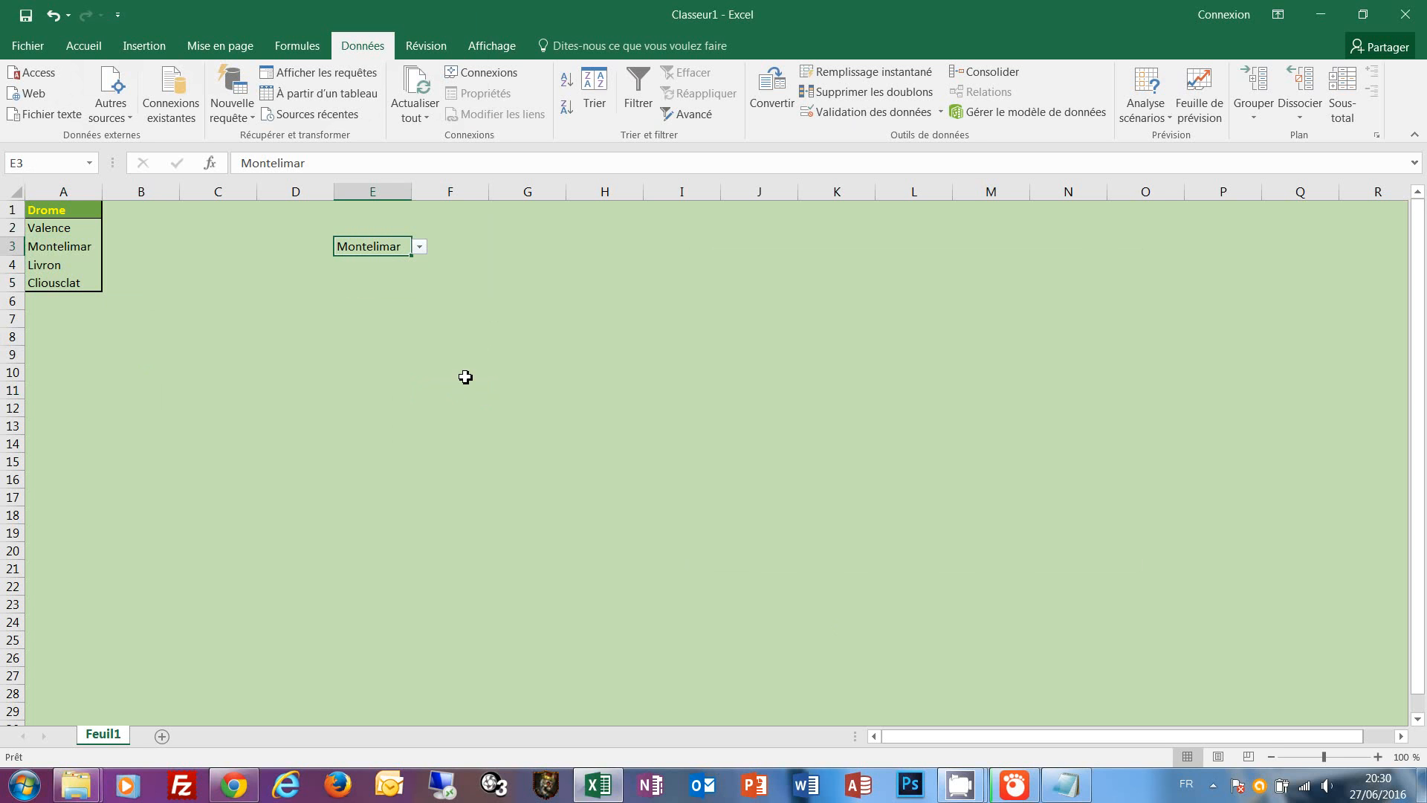
Add the towns Sauzet and Die below the existing Drome list, in cells A6 and A7
click(53, 308)
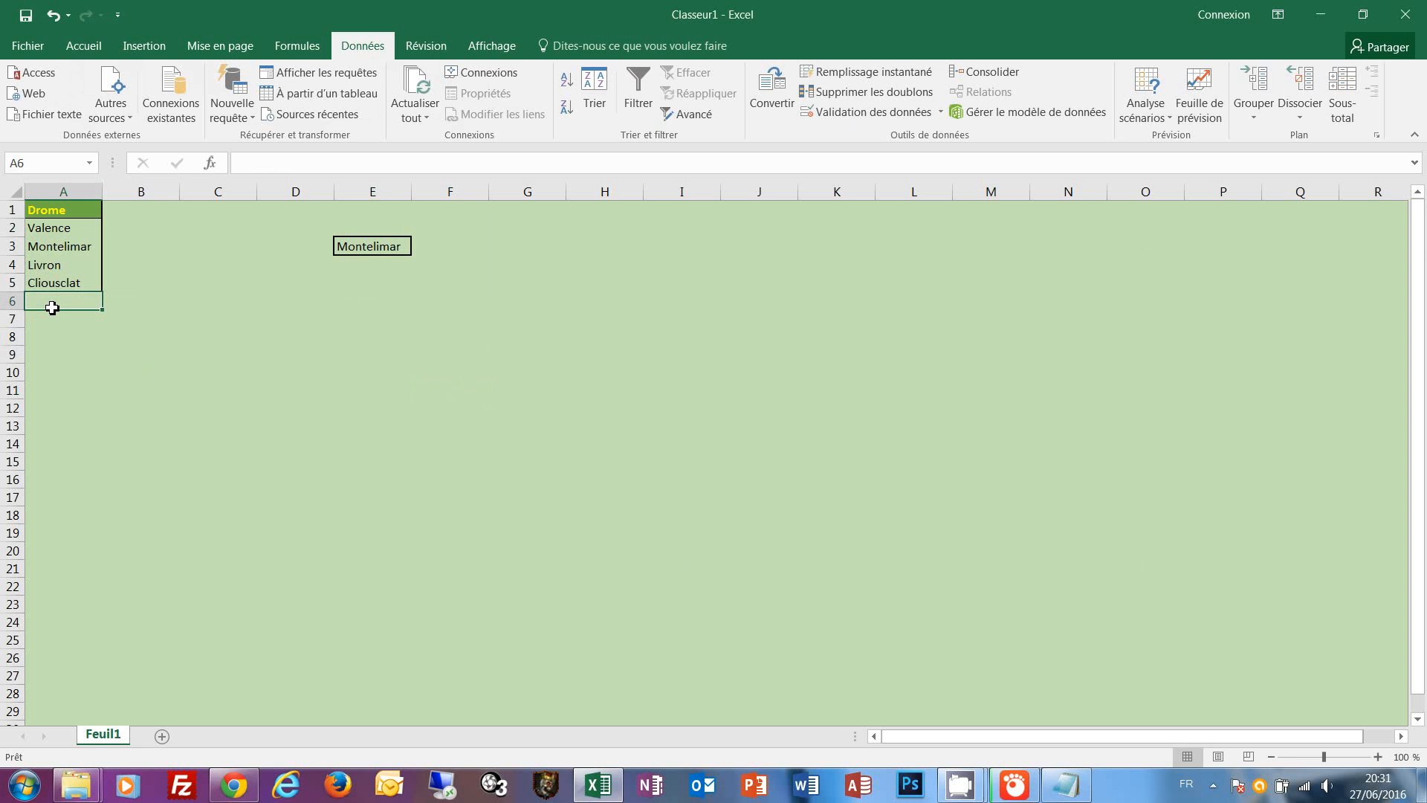
text(Sau)
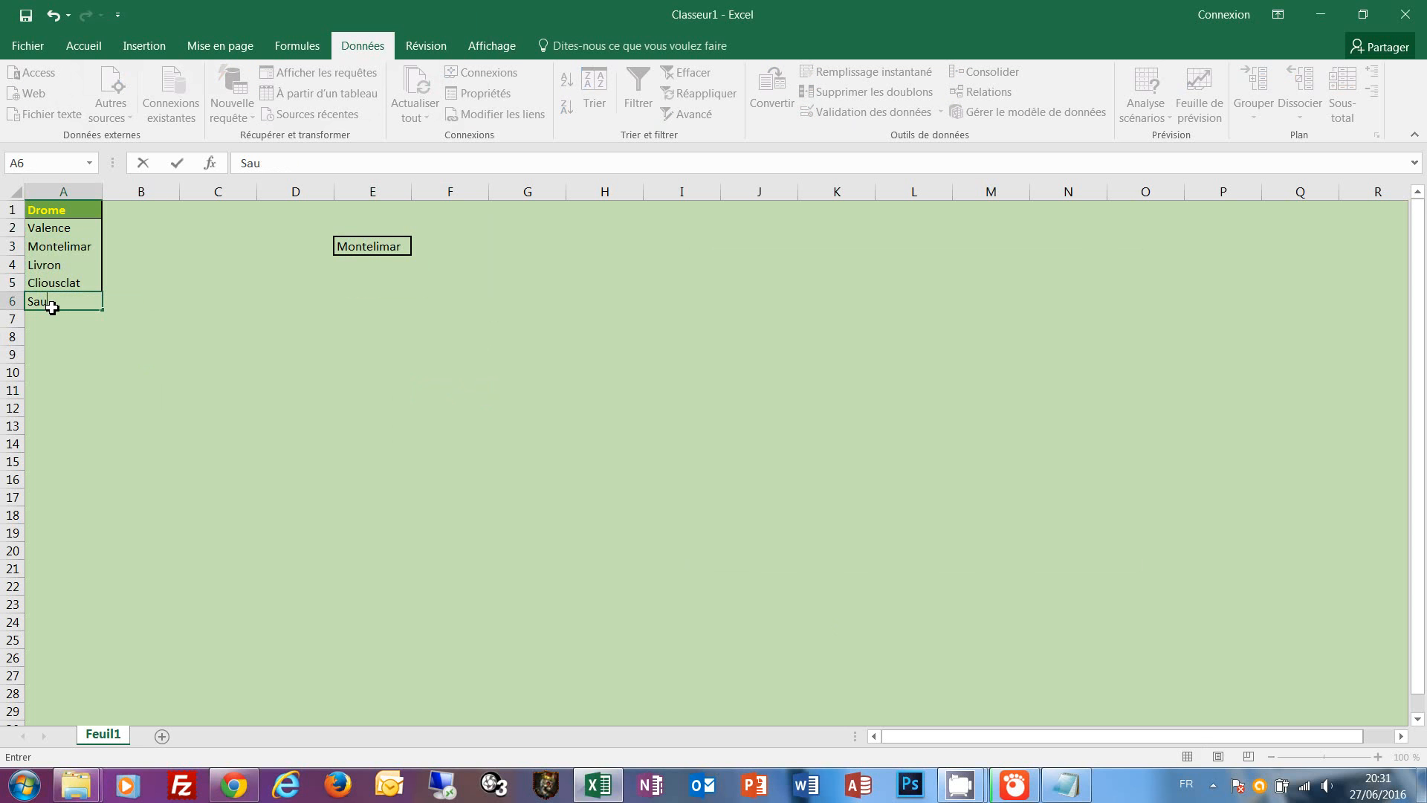
text(zet)
key(Return)
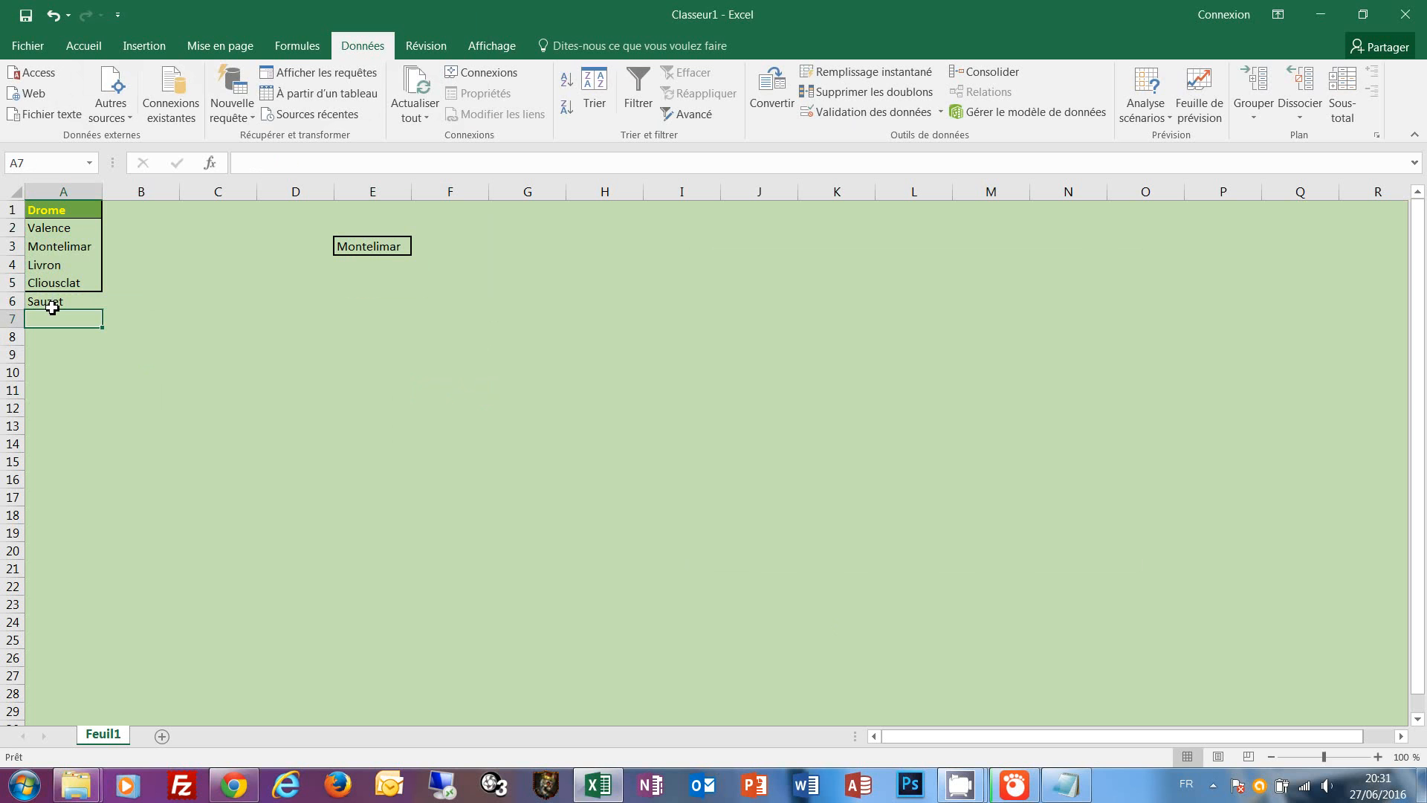
text(Die)
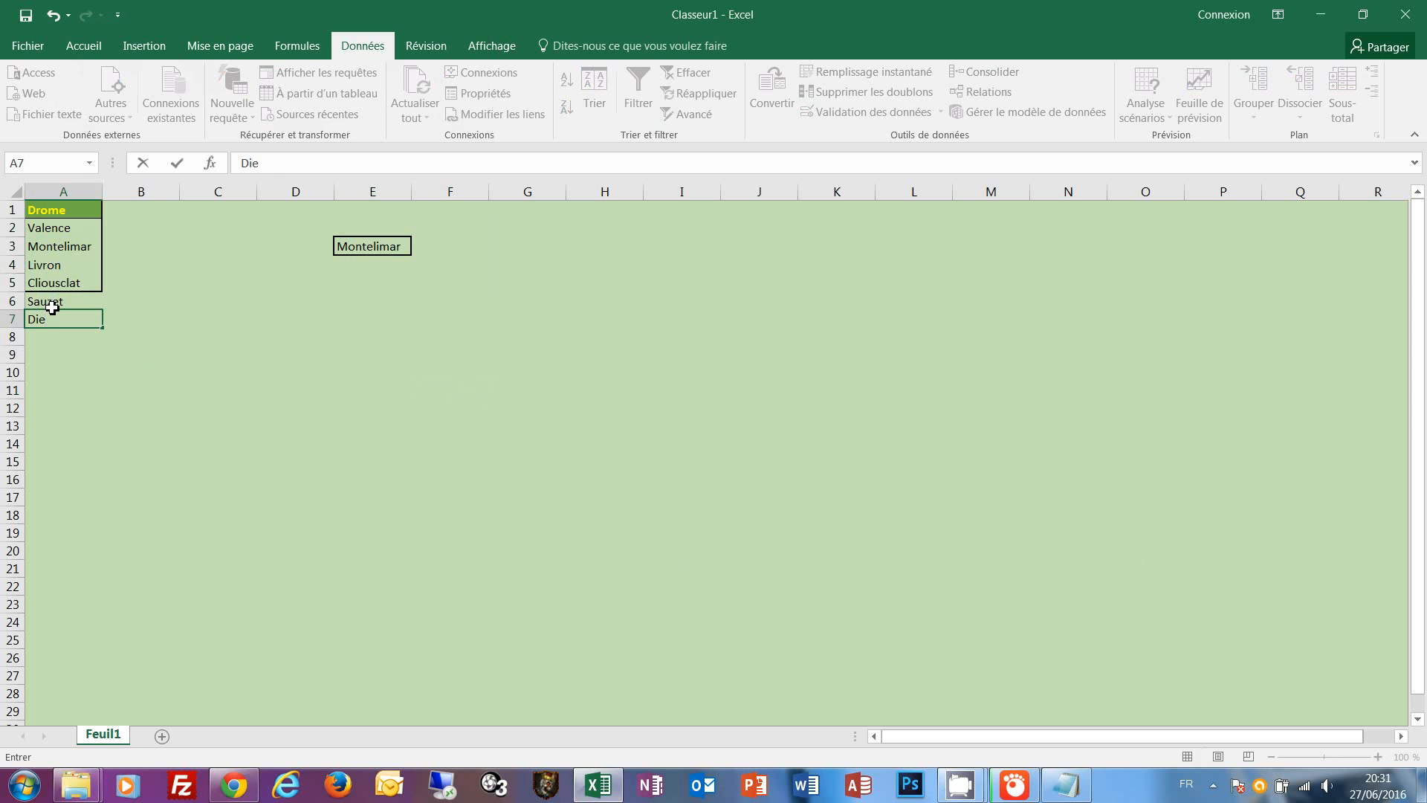
click(264, 322)
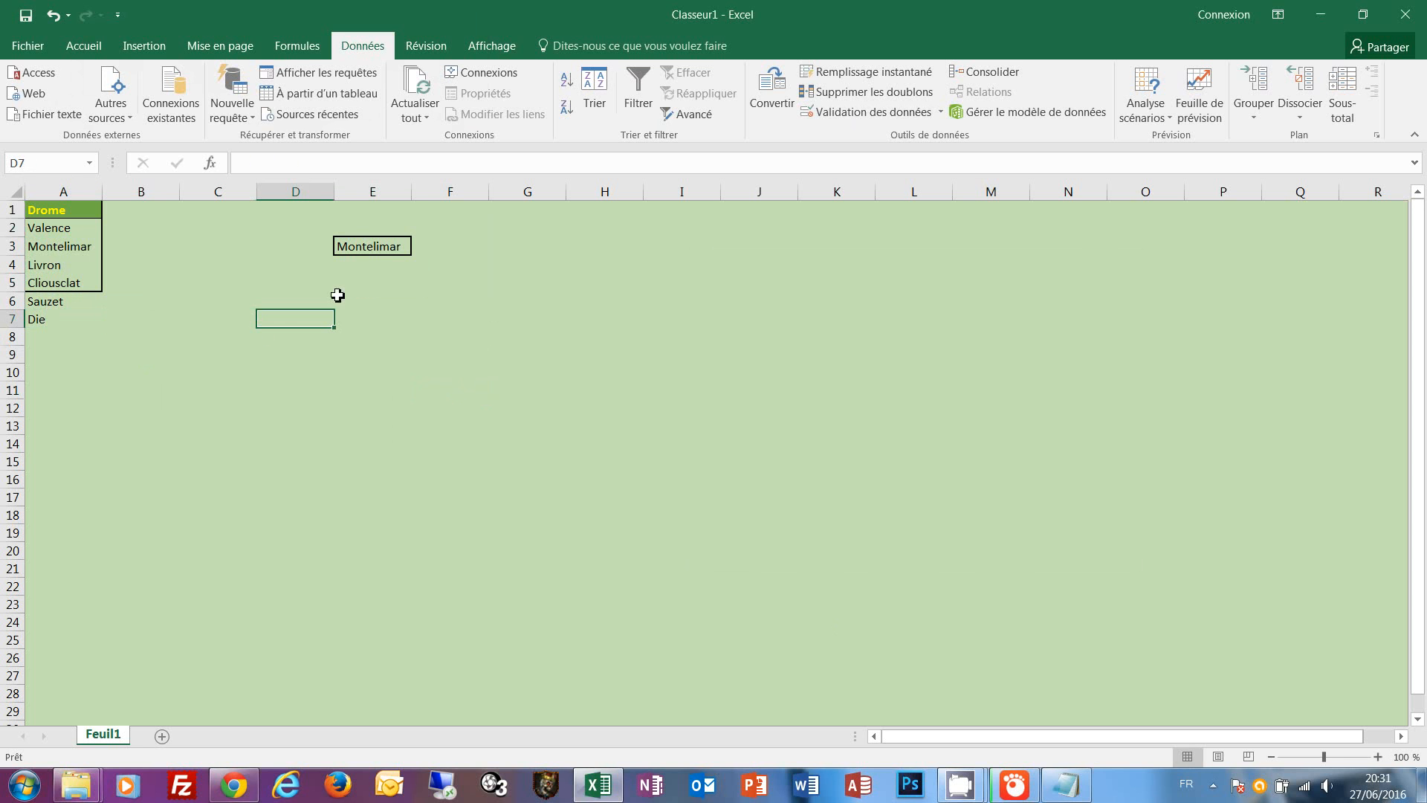
Check whether the drop-down list in E3 offers the added towns, keeping the current choice
click(382, 249)
click(419, 247)
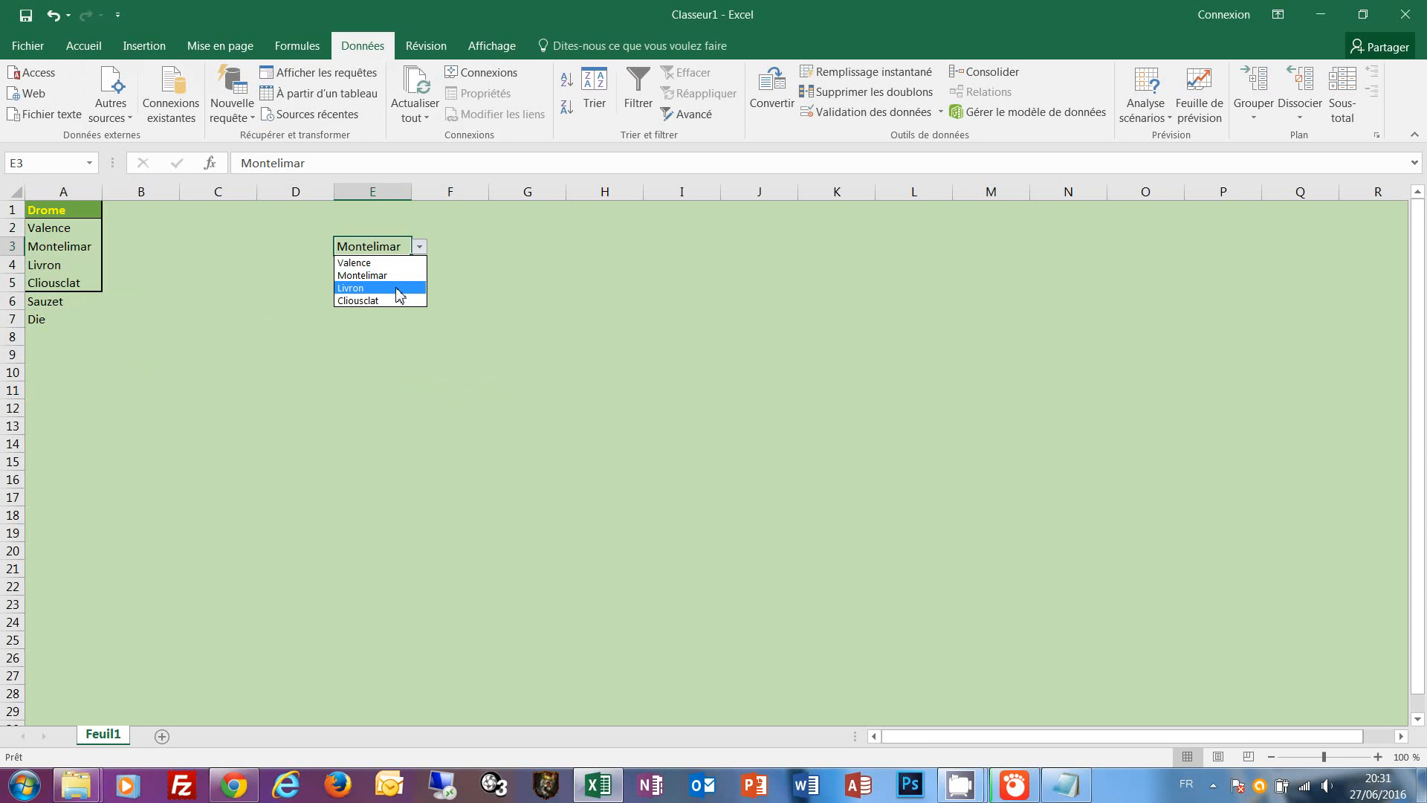
key(Escape)
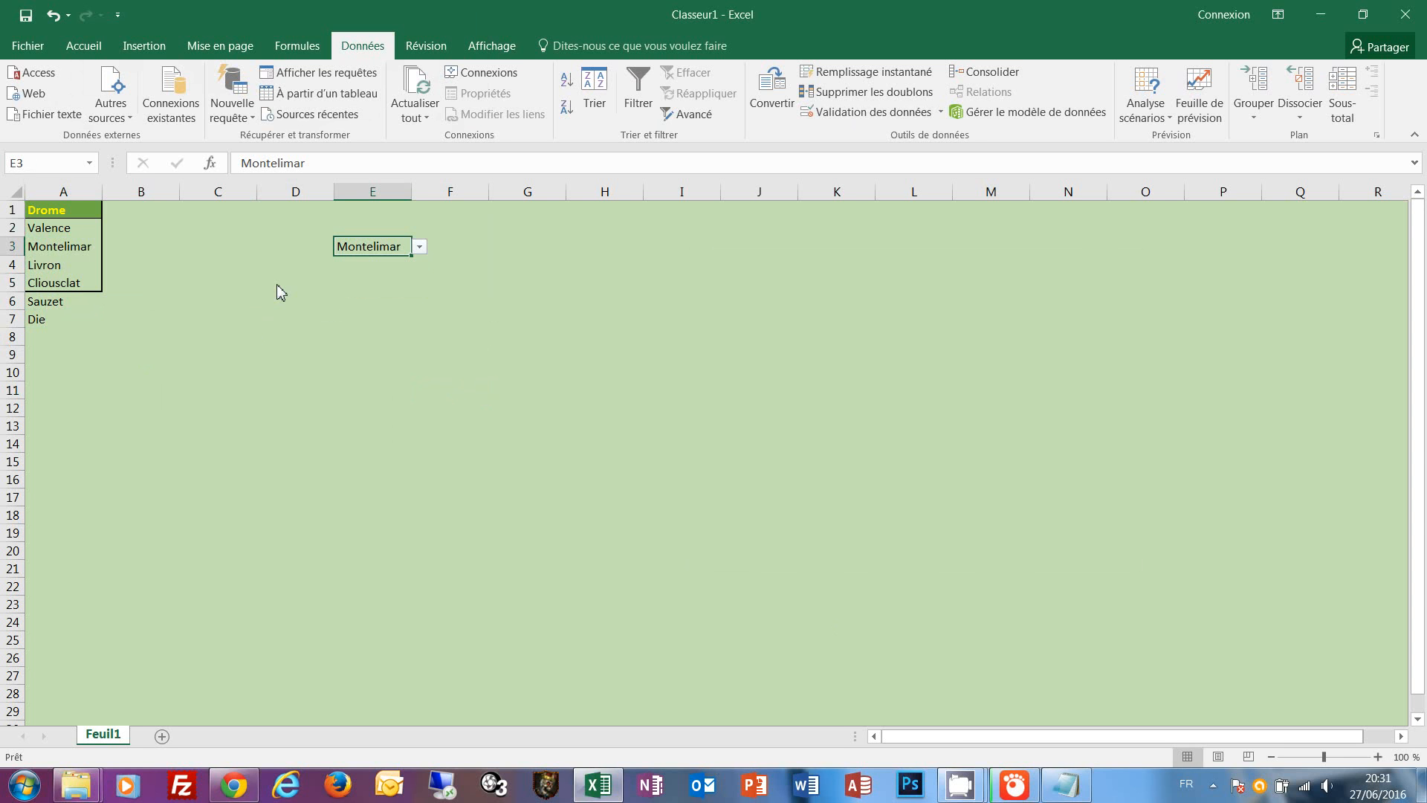
Redefine the named range Drome as =decaler(Feuil1!$A$2;0;0;nbval(Feuil1!$A:$A)-1) and save the change
click(296, 51)
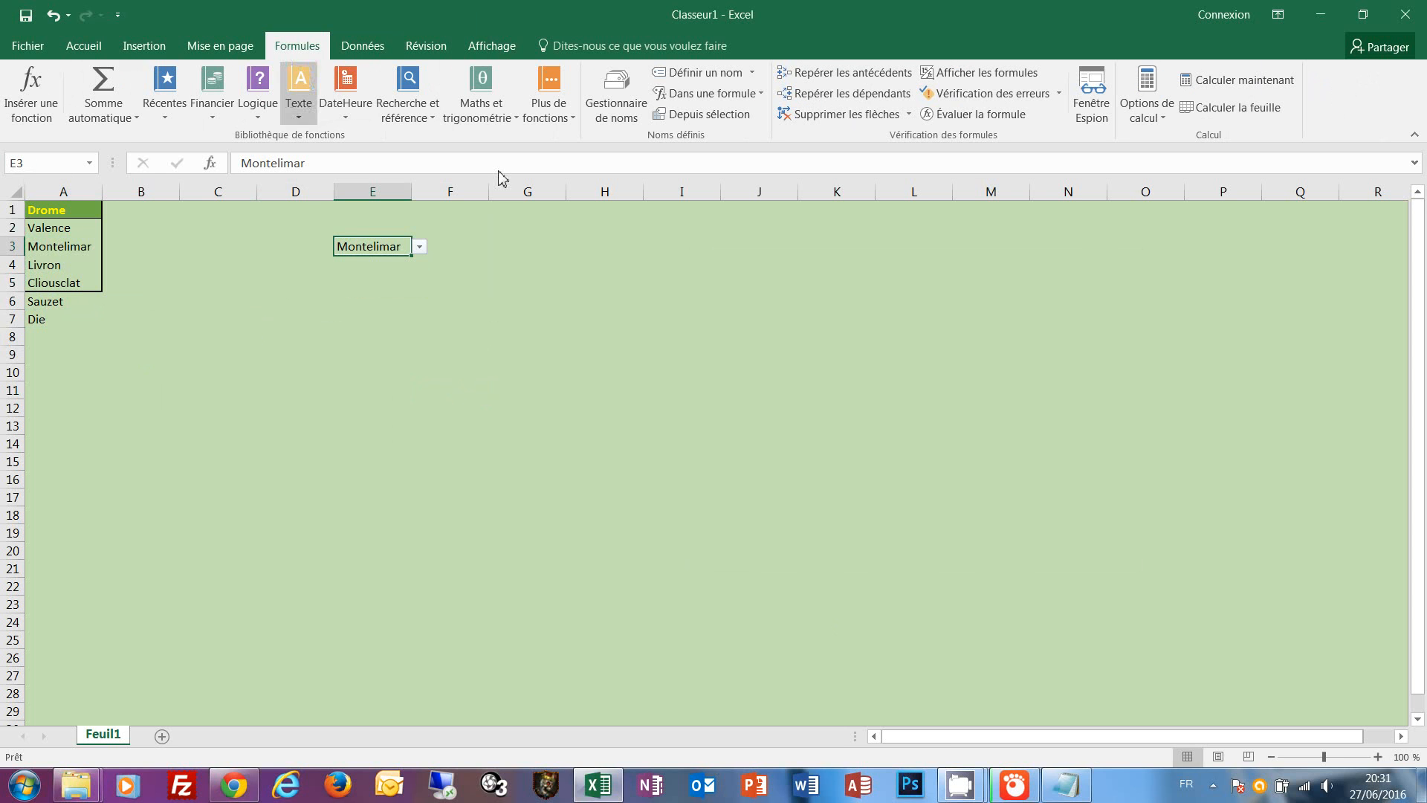
click(625, 102)
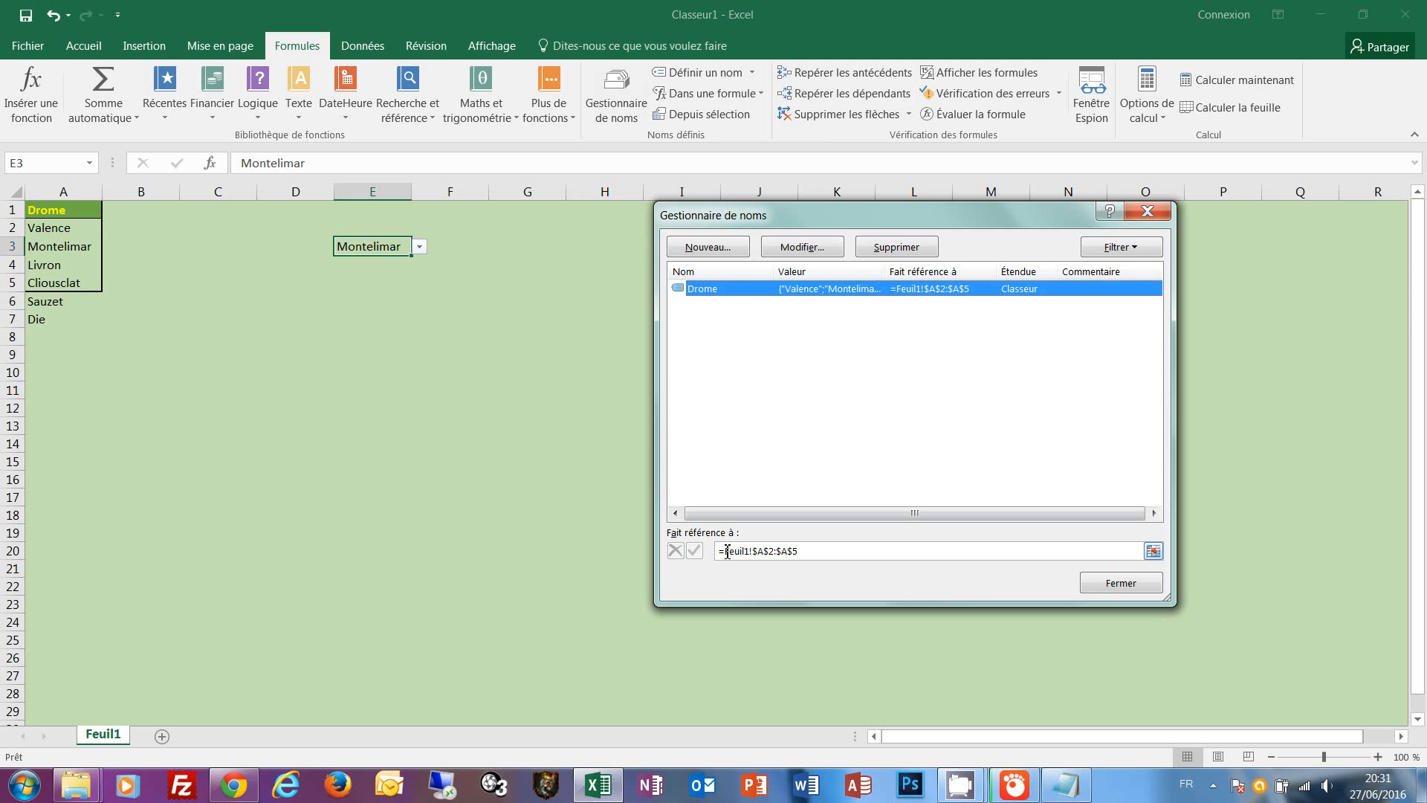
drag(728, 551, 799, 554)
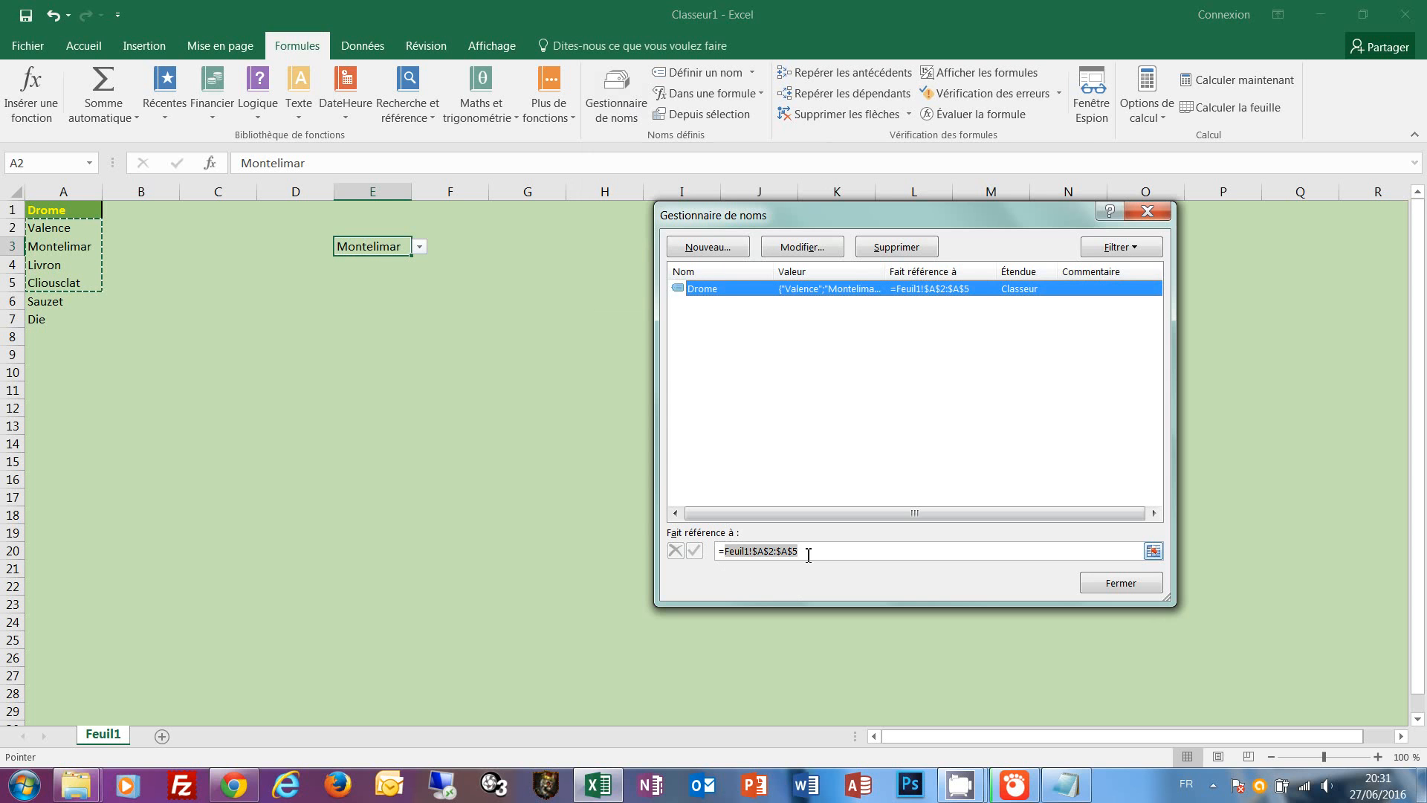
text(d)
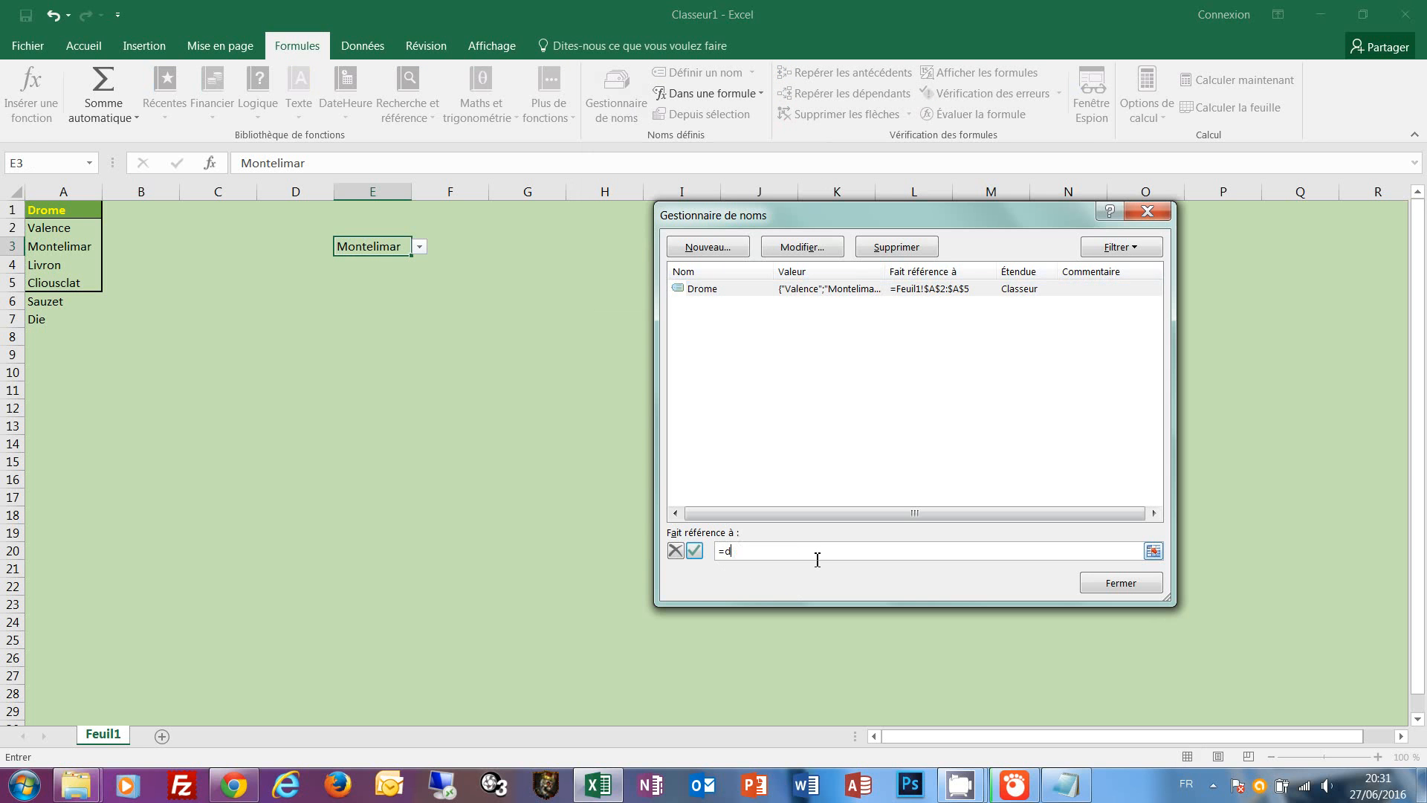
text(ecaler()
click(46, 228)
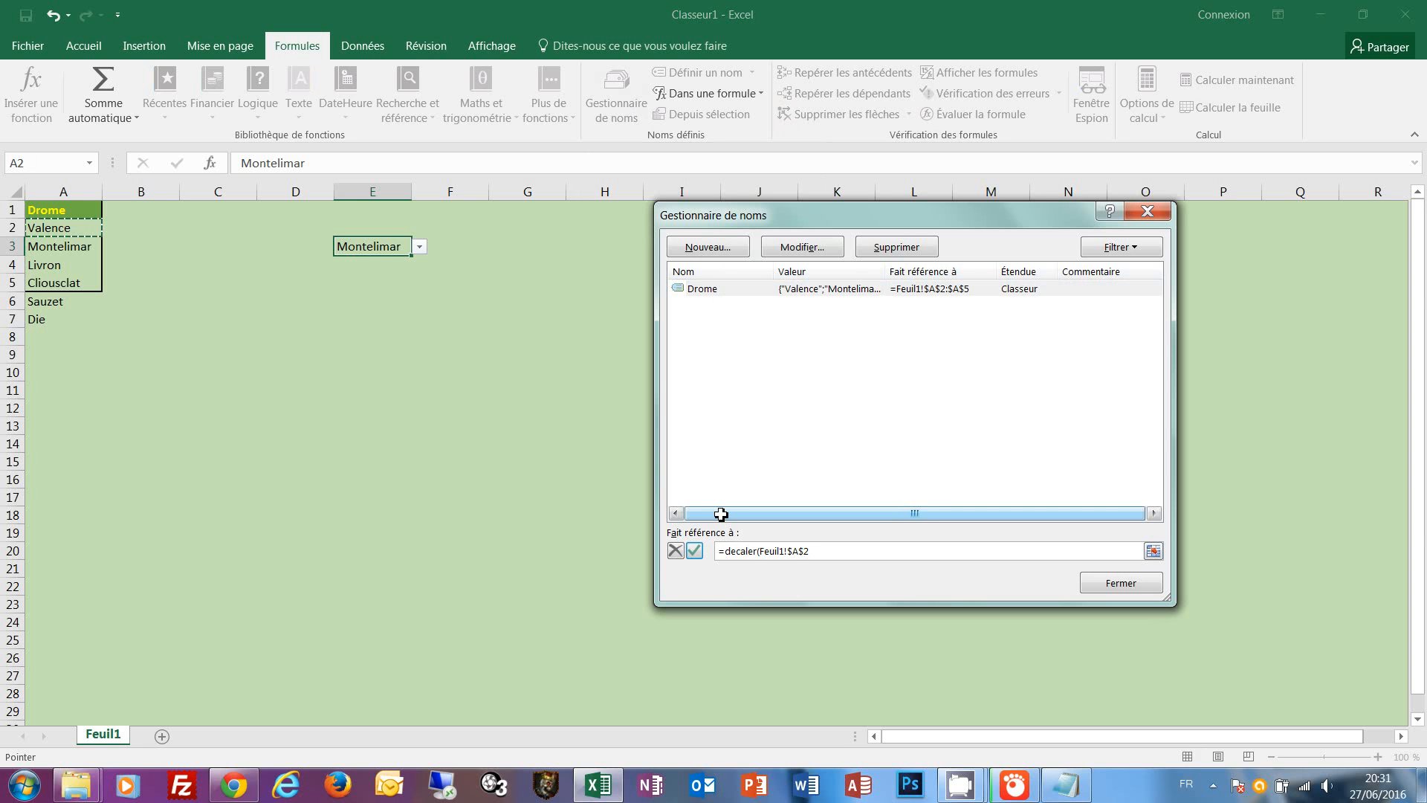
text(;0;0;n)
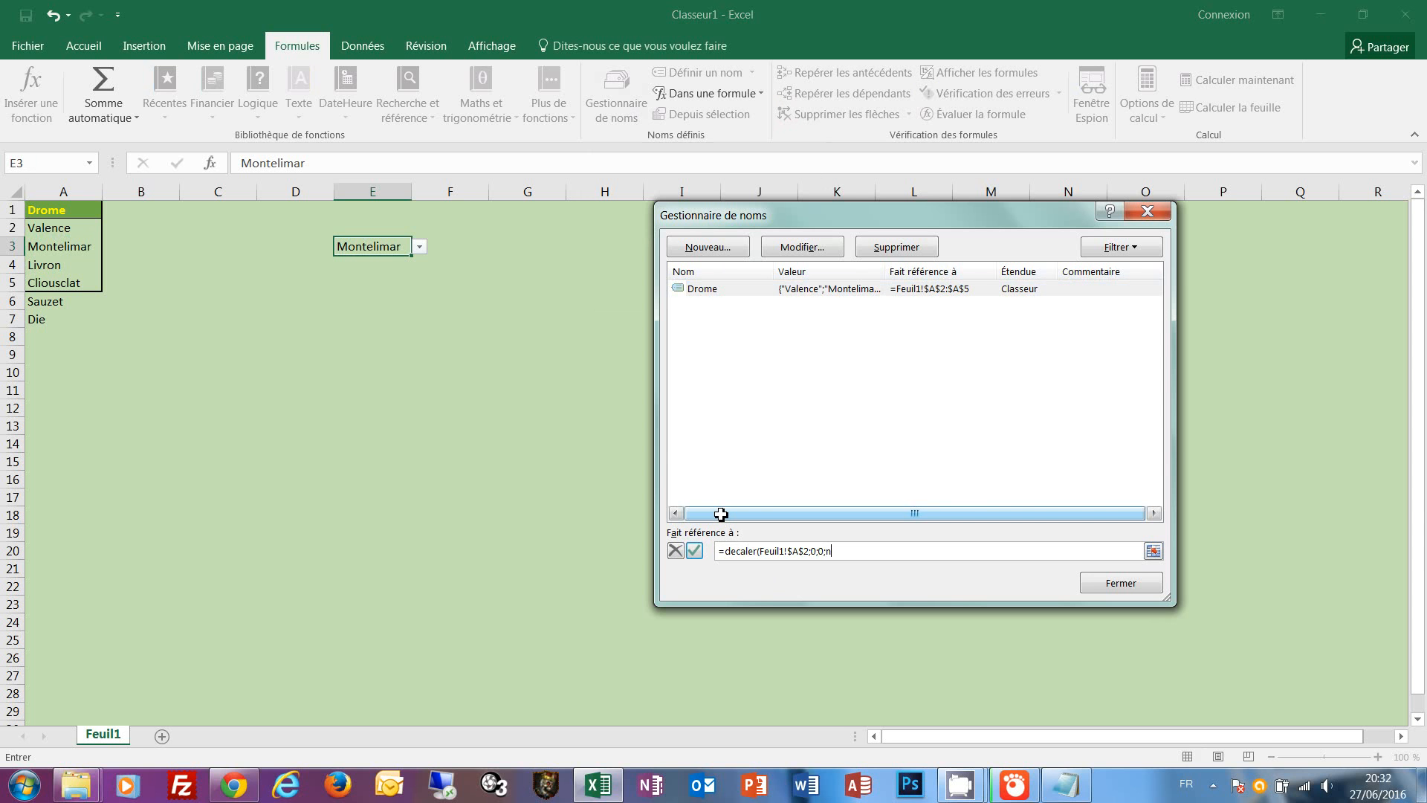
text(bval()
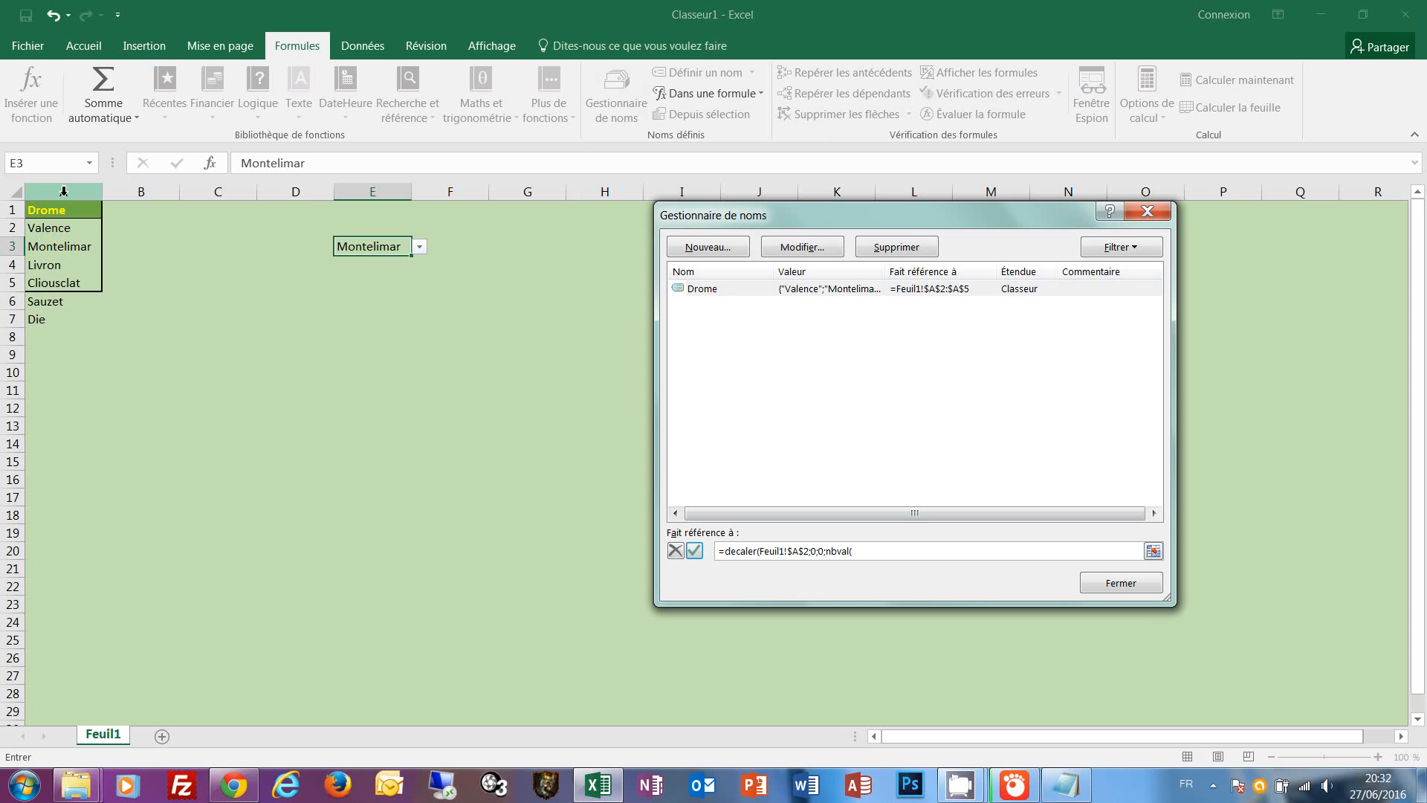
click(63, 191)
text()-1))
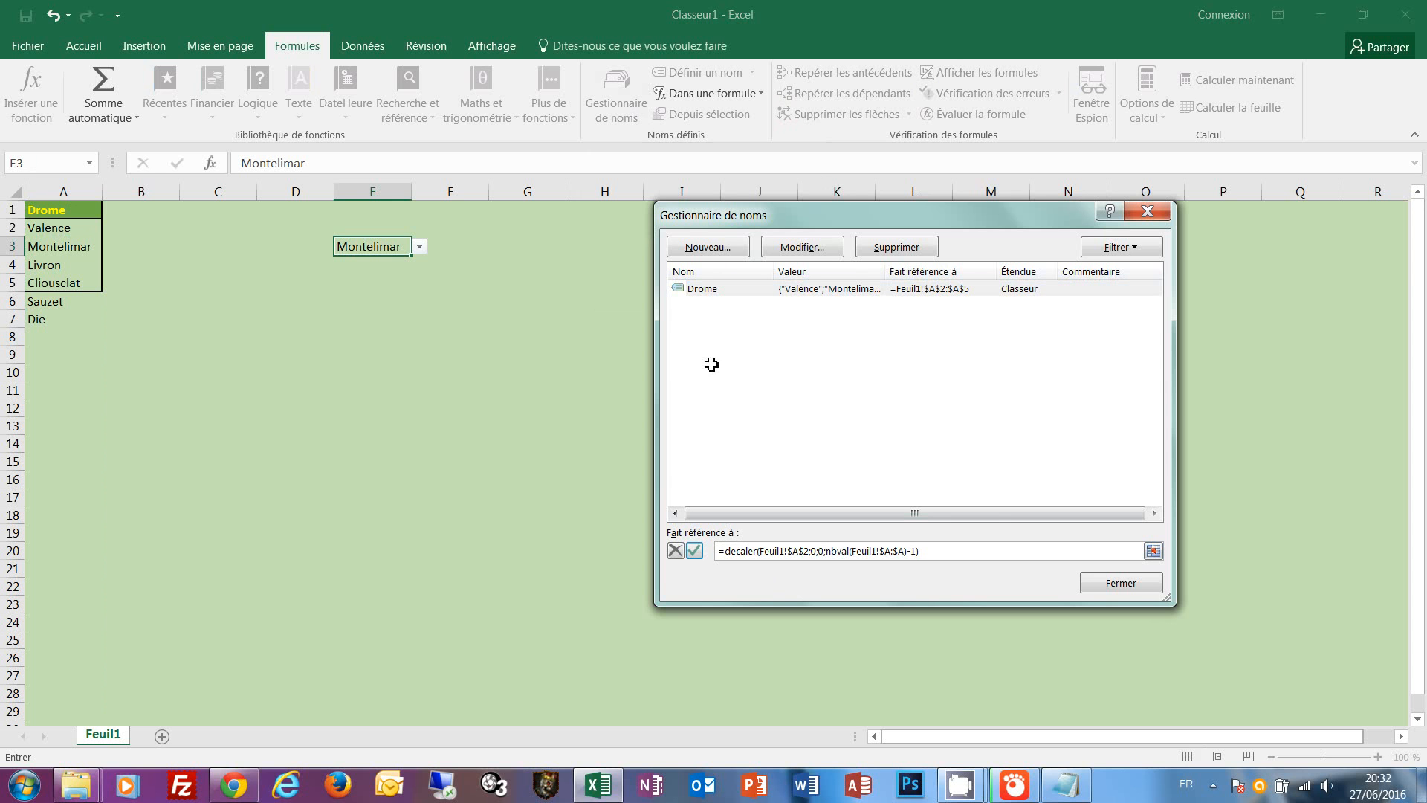
click(1115, 584)
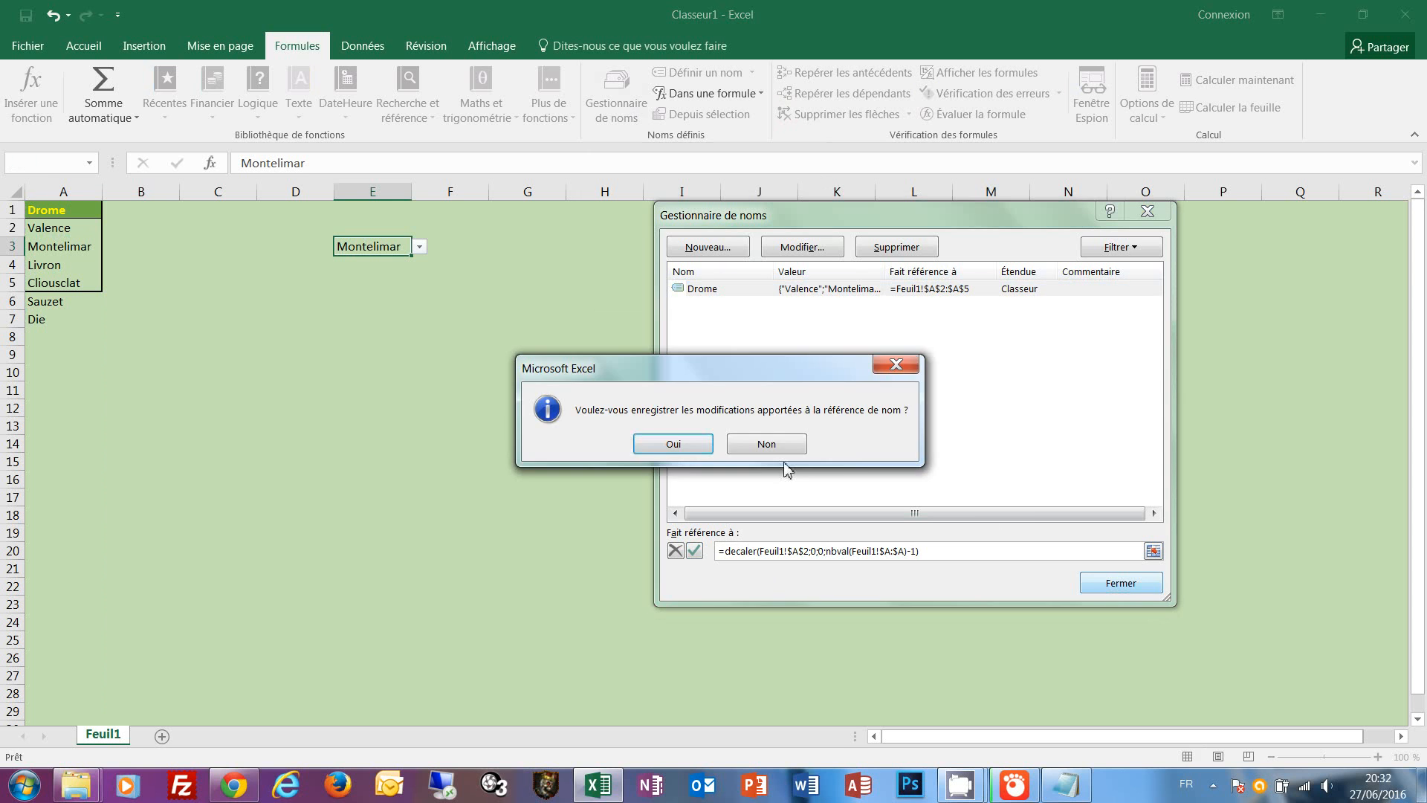
click(673, 446)
Choose Sauzet from the drop-down list in cell E3
click(375, 360)
click(395, 248)
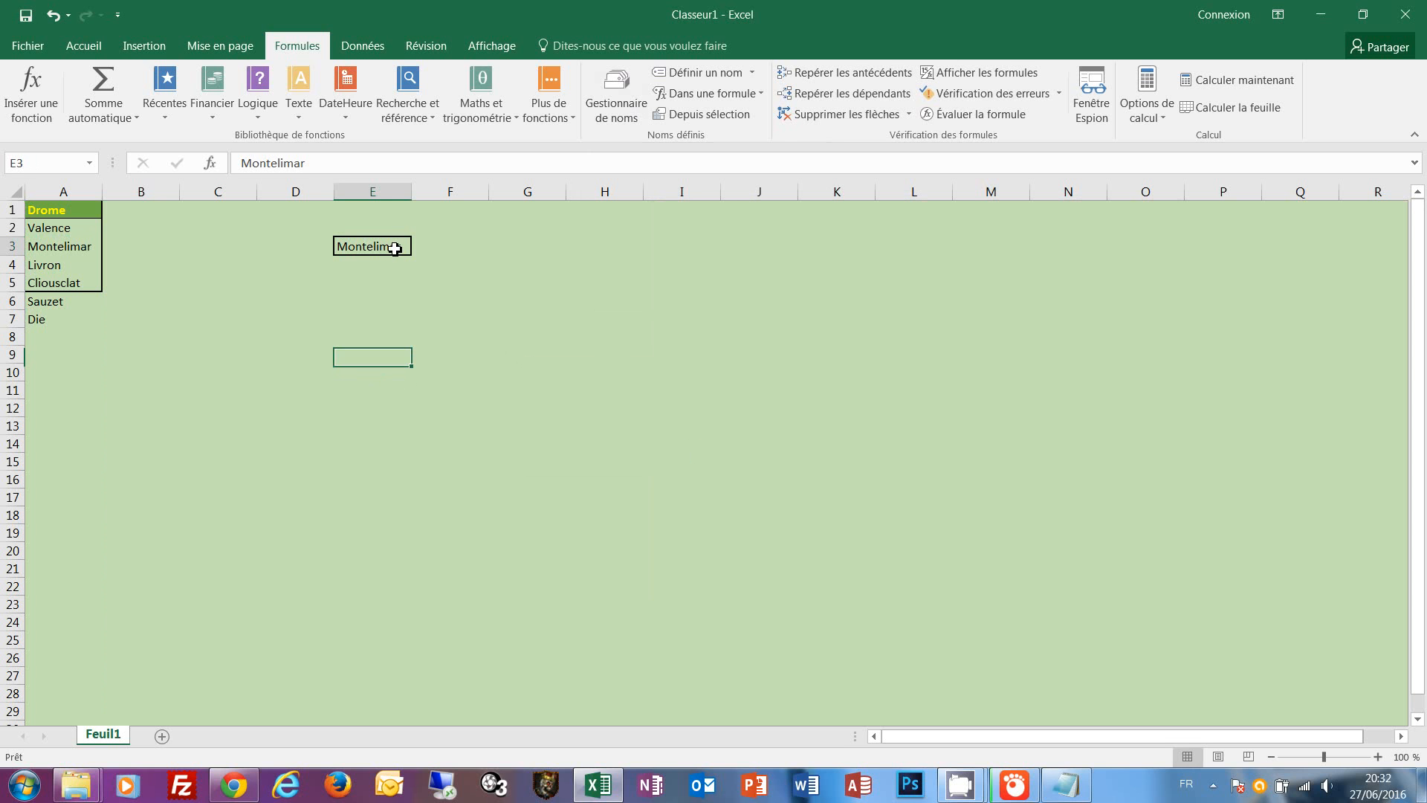
click(420, 248)
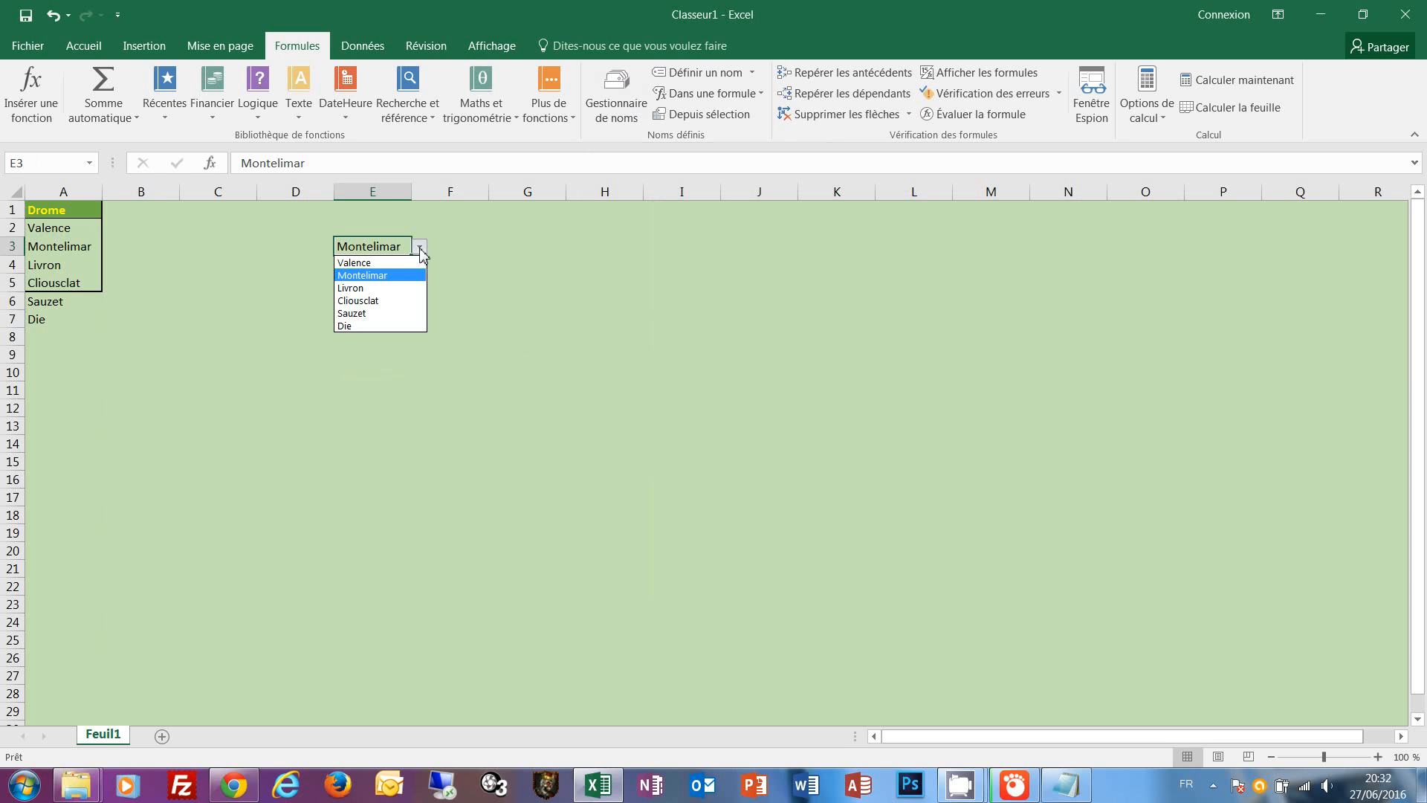
click(386, 314)
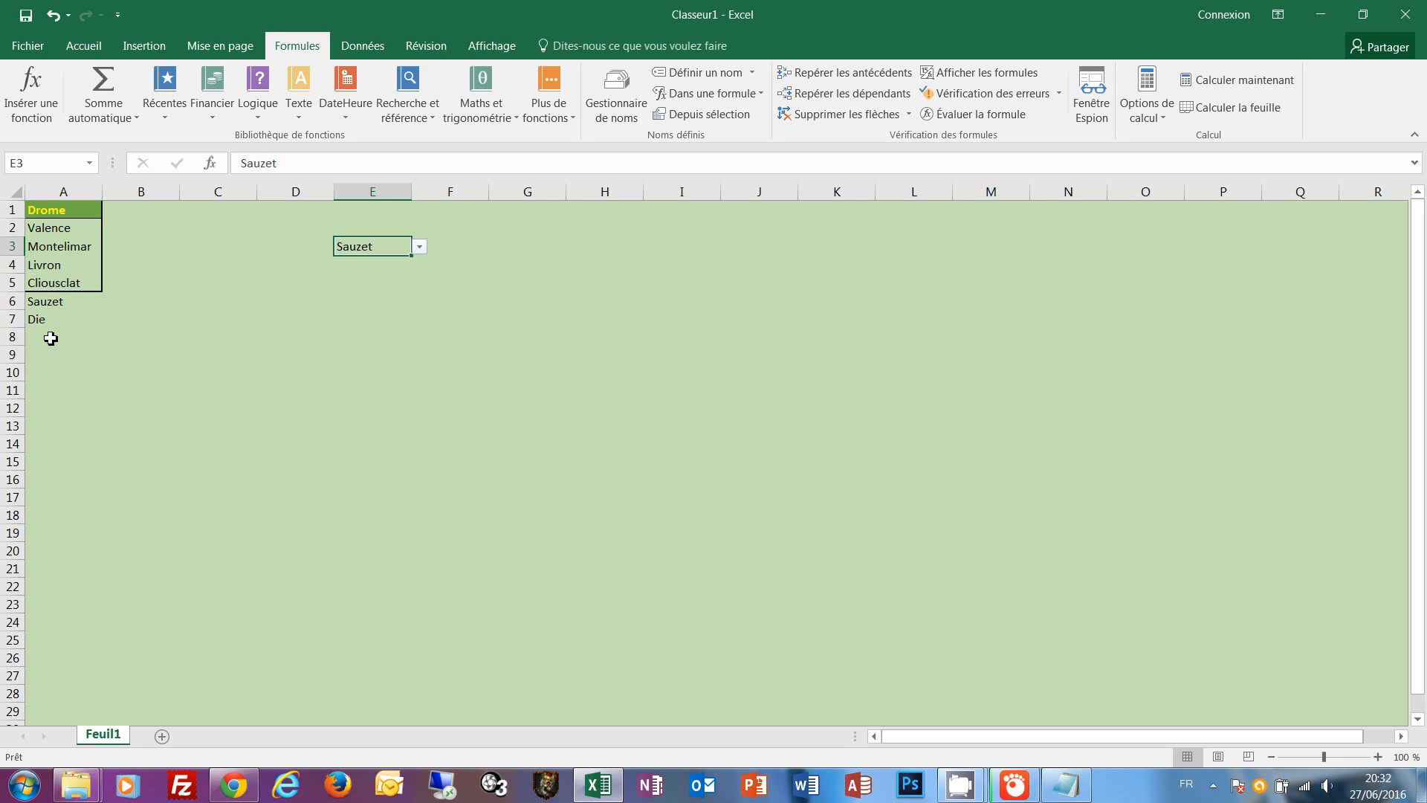
Add the town Loriol at the end of the Drome list, in cell A8
click(49, 336)
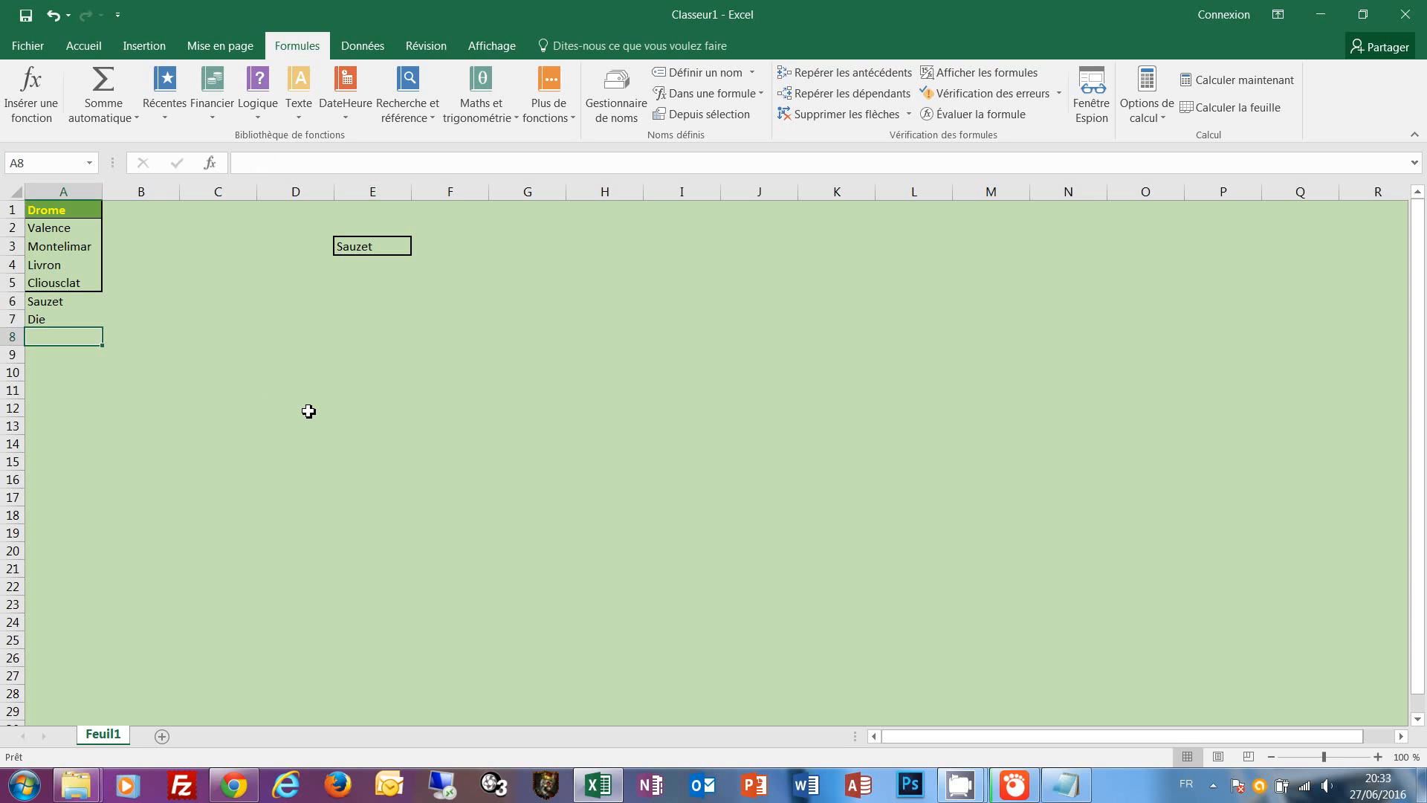
text(Loriol)
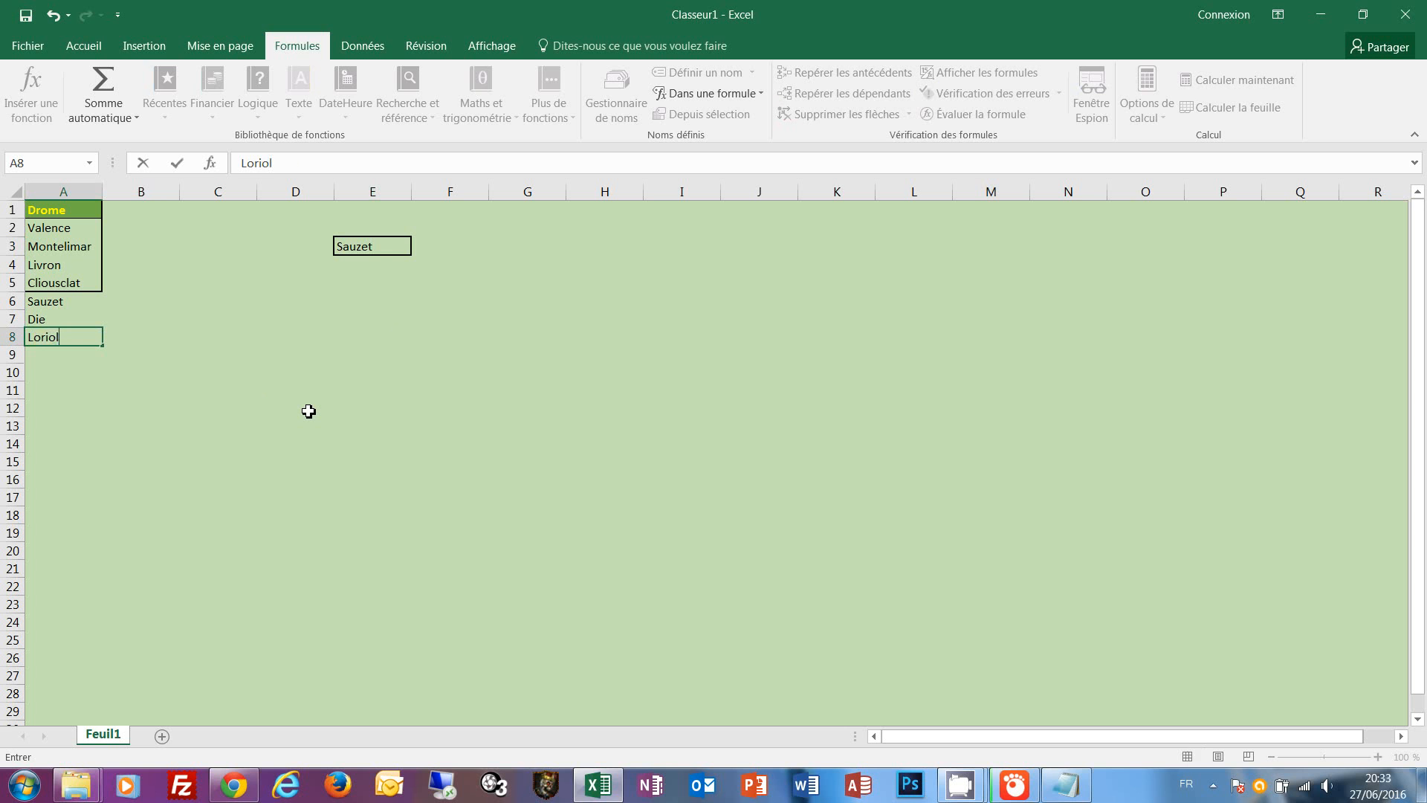
key(Return)
Choose Loriol from the drop-down list in cell E3
click(373, 247)
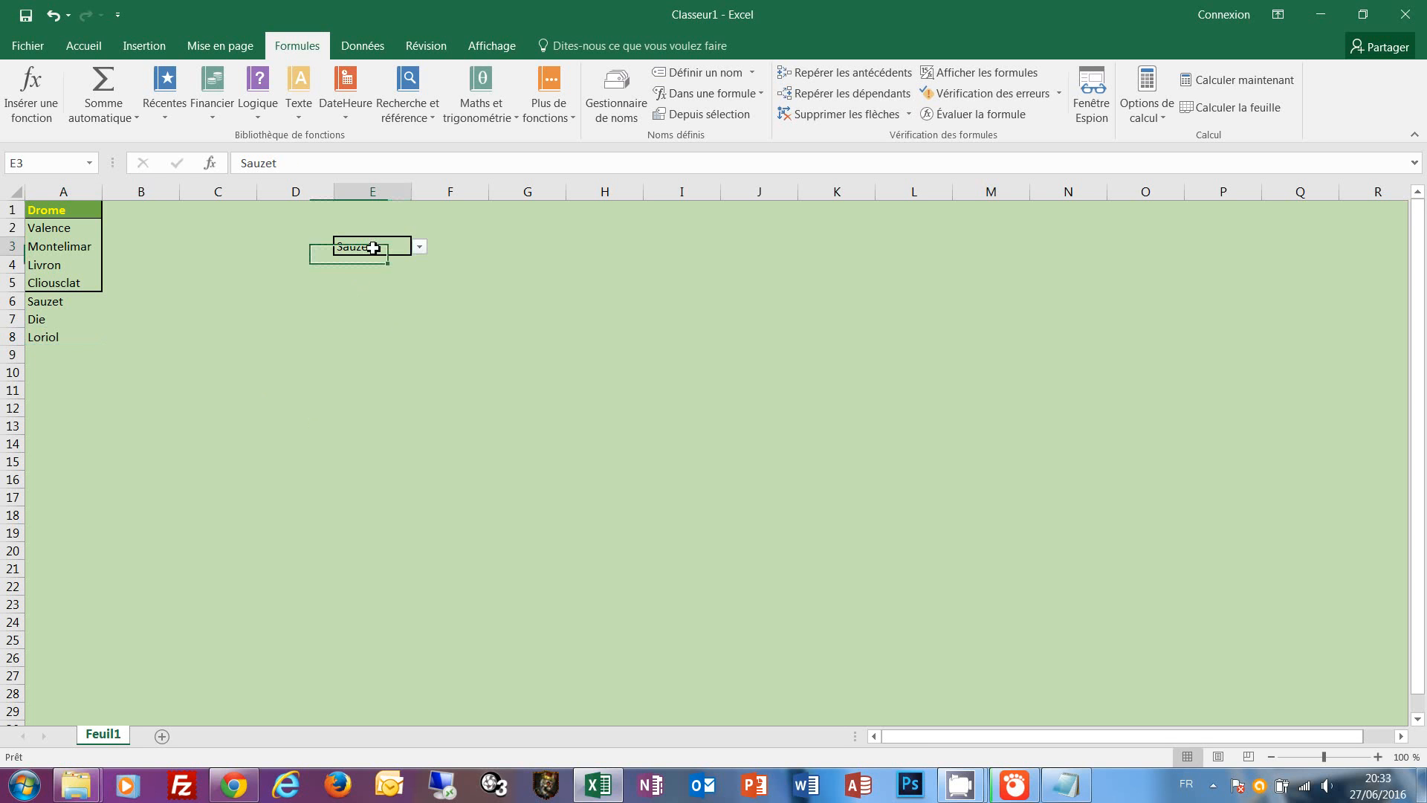
click(420, 247)
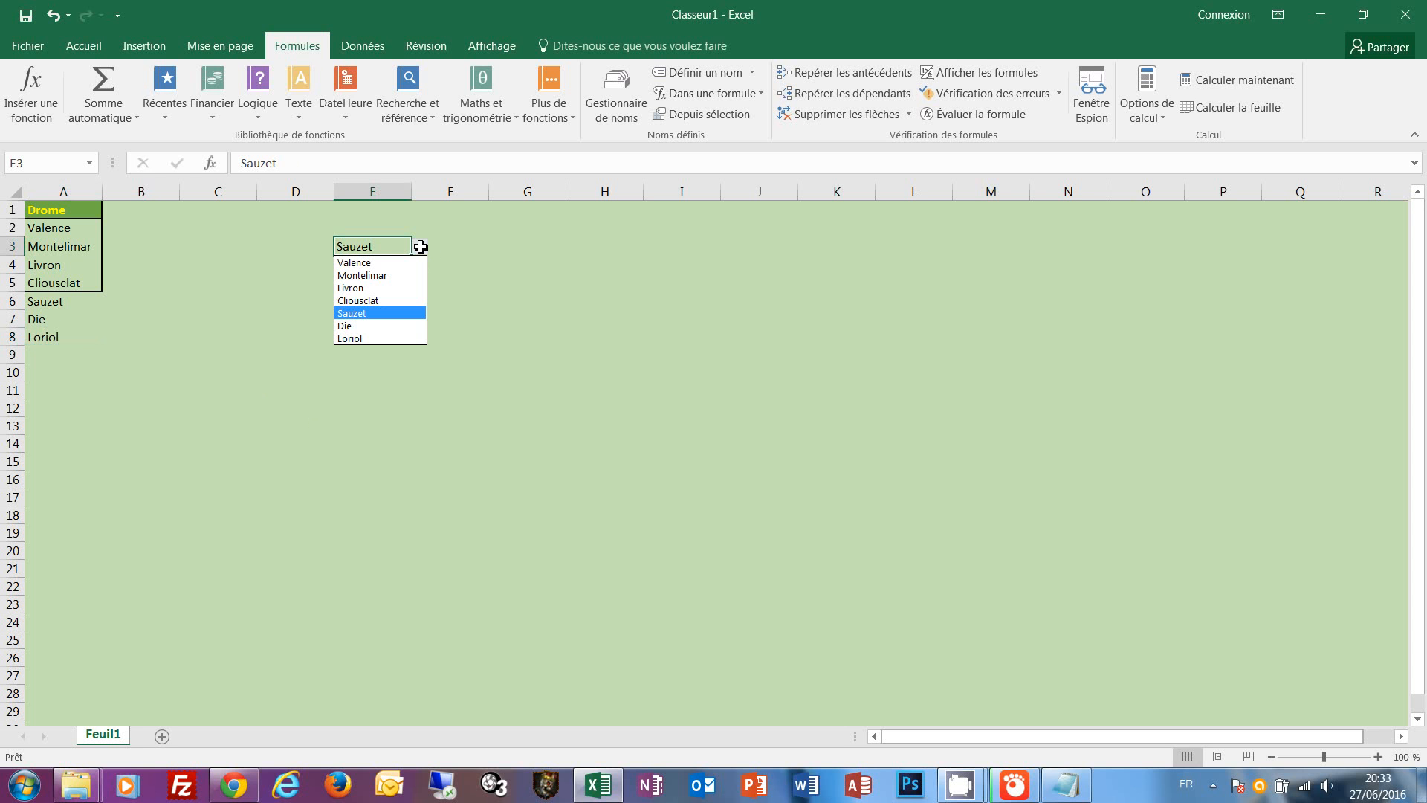
click(362, 339)
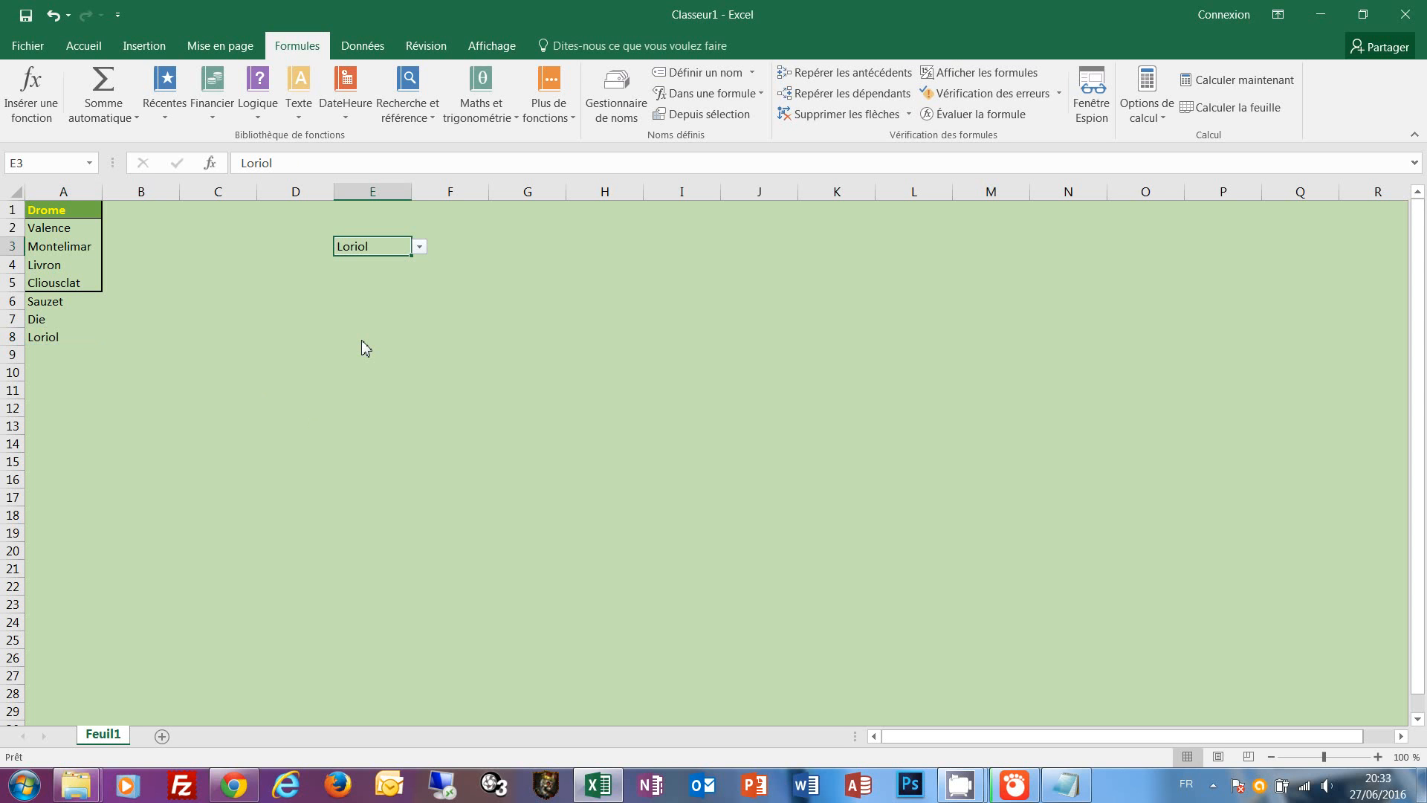